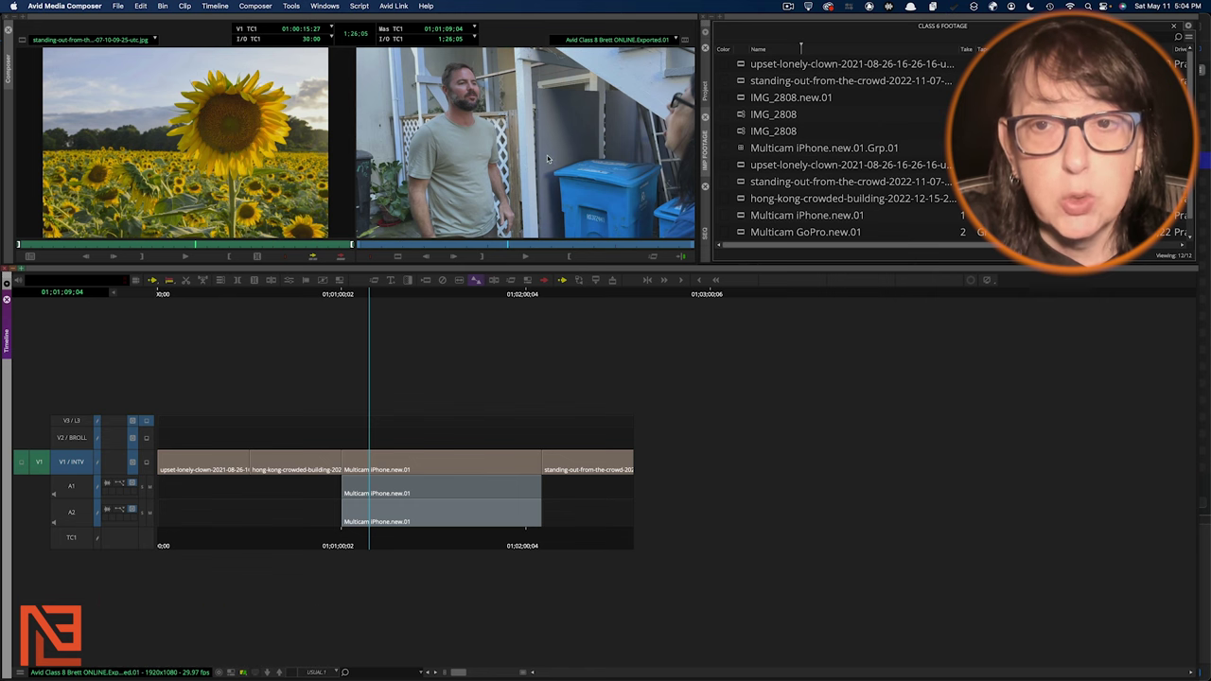
Step: Enable Show Phantom Marks from the record monitor position bar's context menu
mouse_move(779, 667)
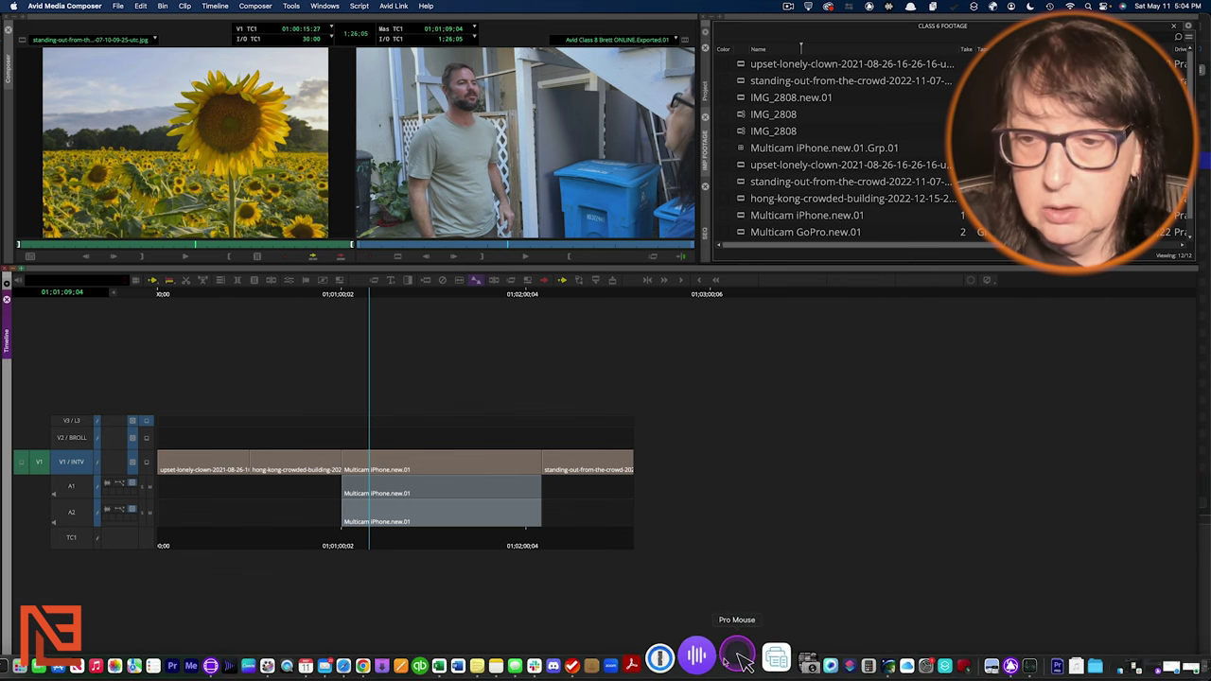
left_click(732, 658)
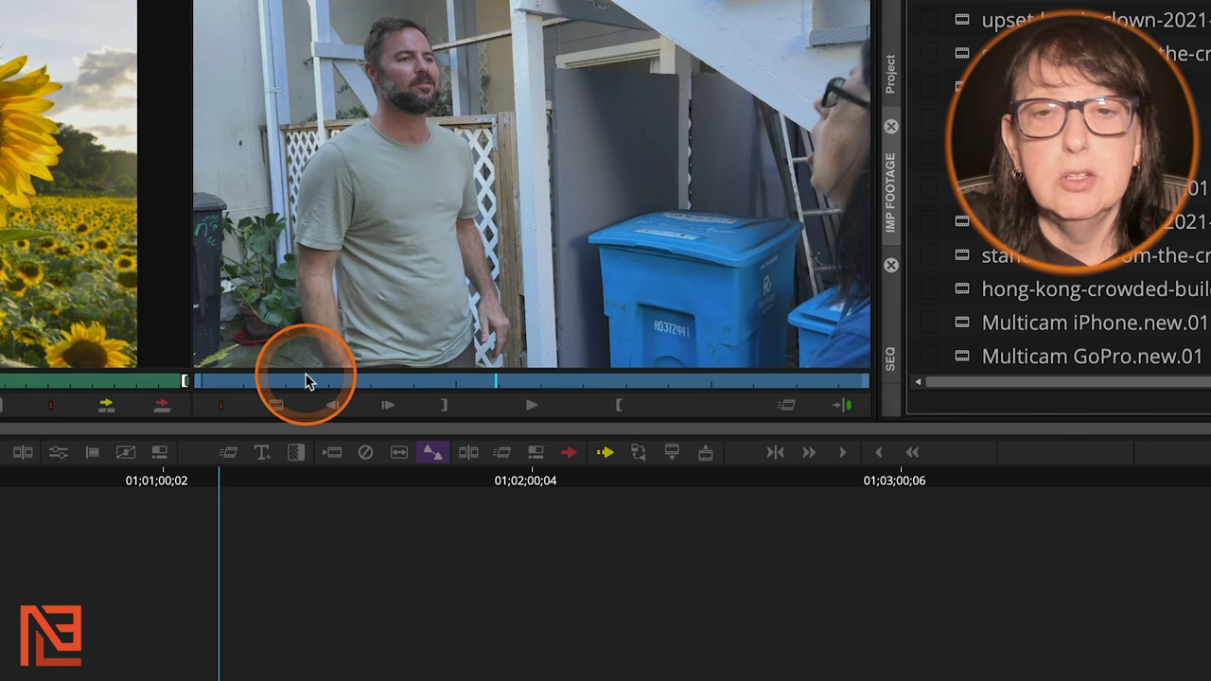
right_click(358, 383)
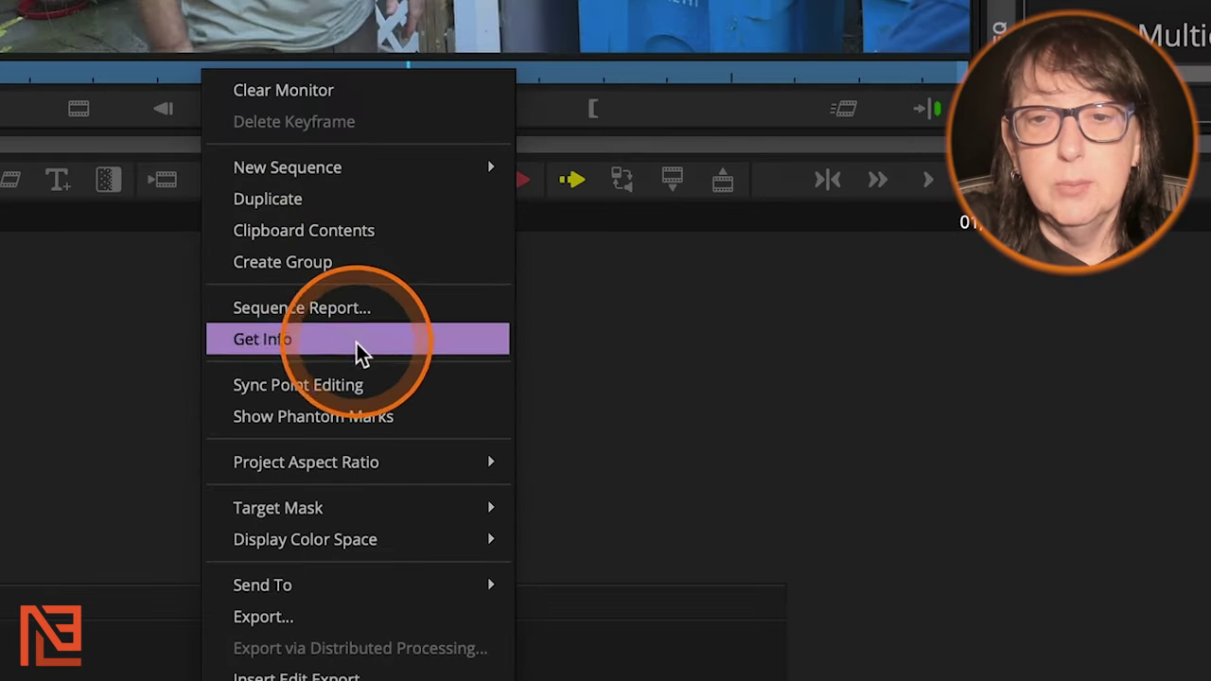
left_click(268, 426)
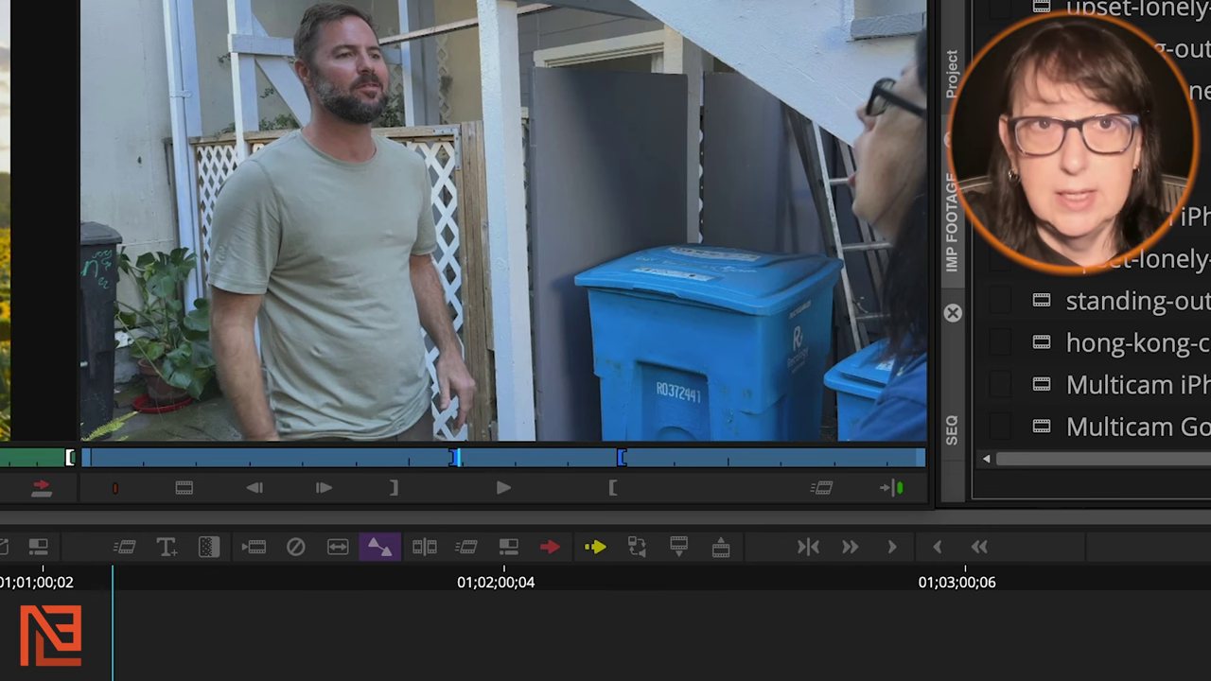
left_click(248, 15)
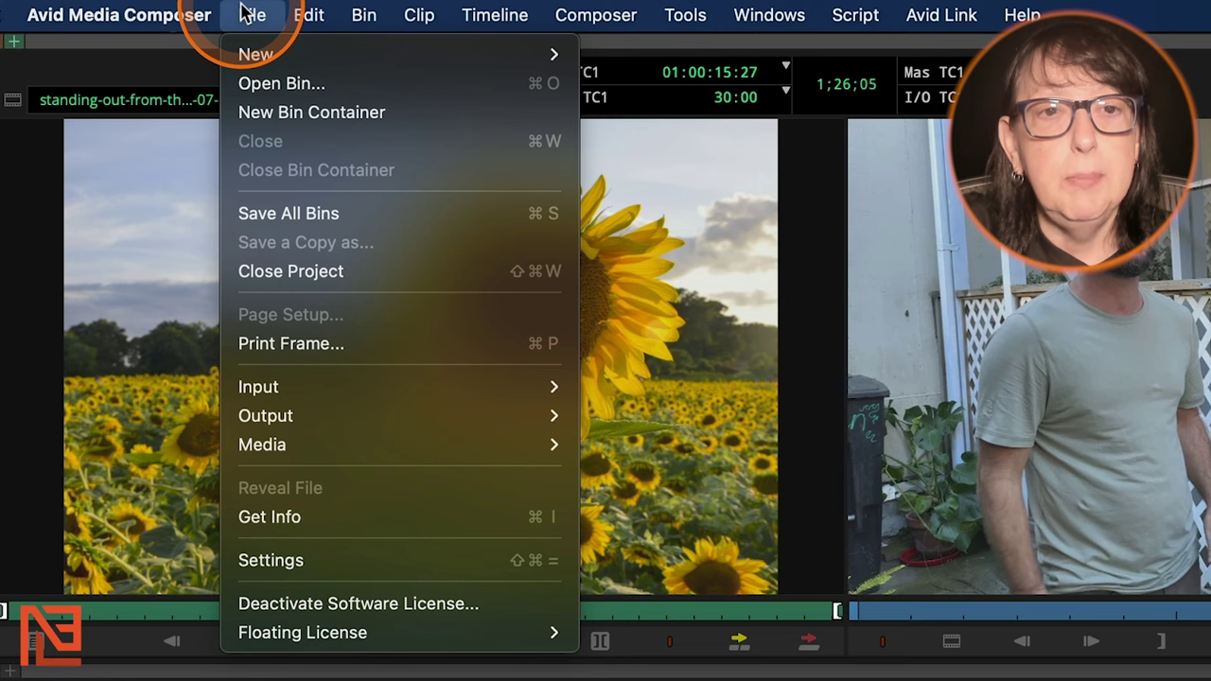
left_click(252, 563)
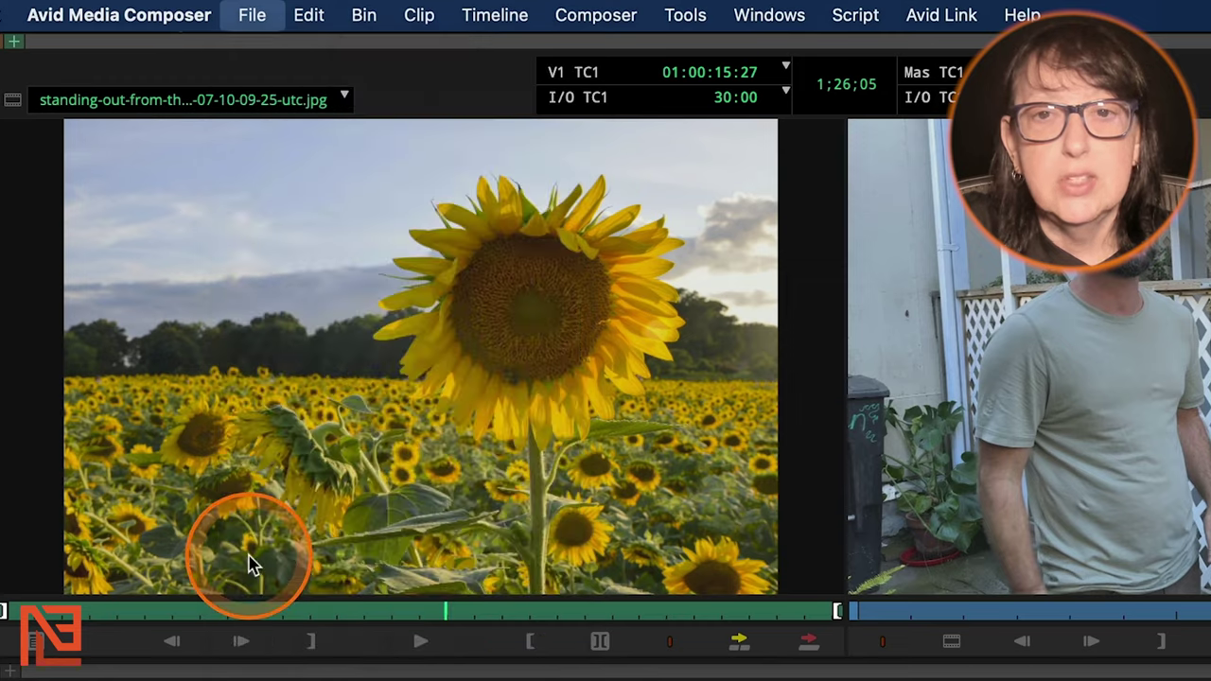
left_click(263, 163)
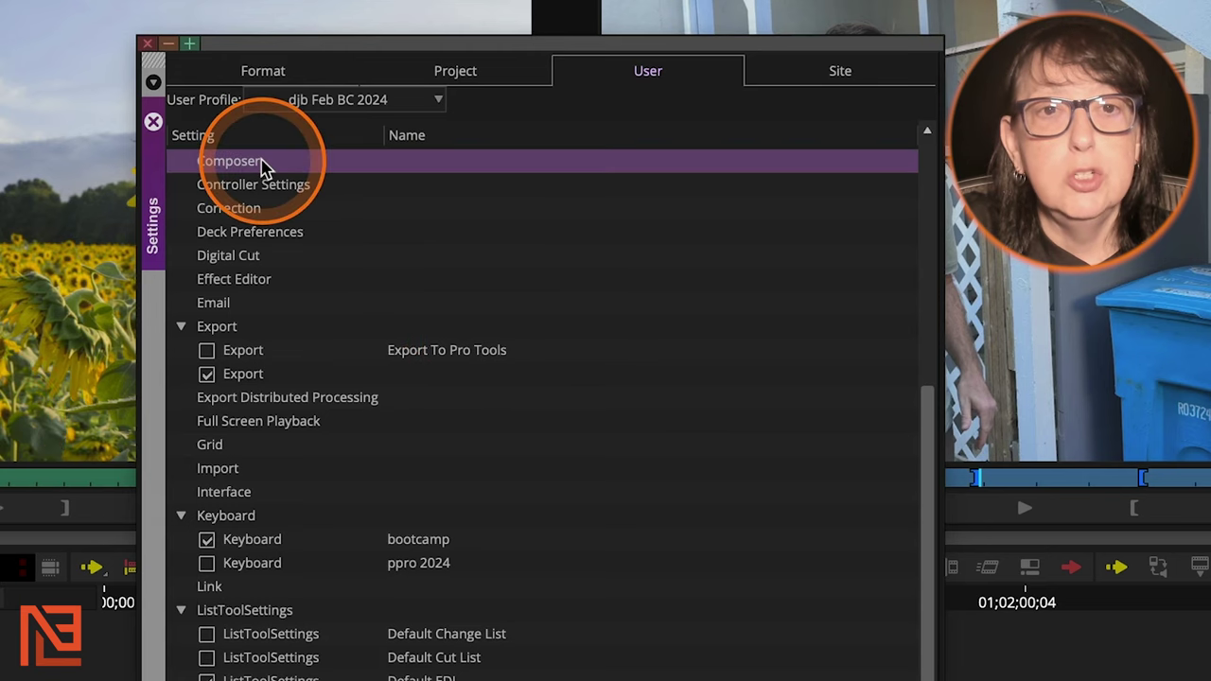
double_click(263, 164)
left_click_drag(541, 208, 1177, 219)
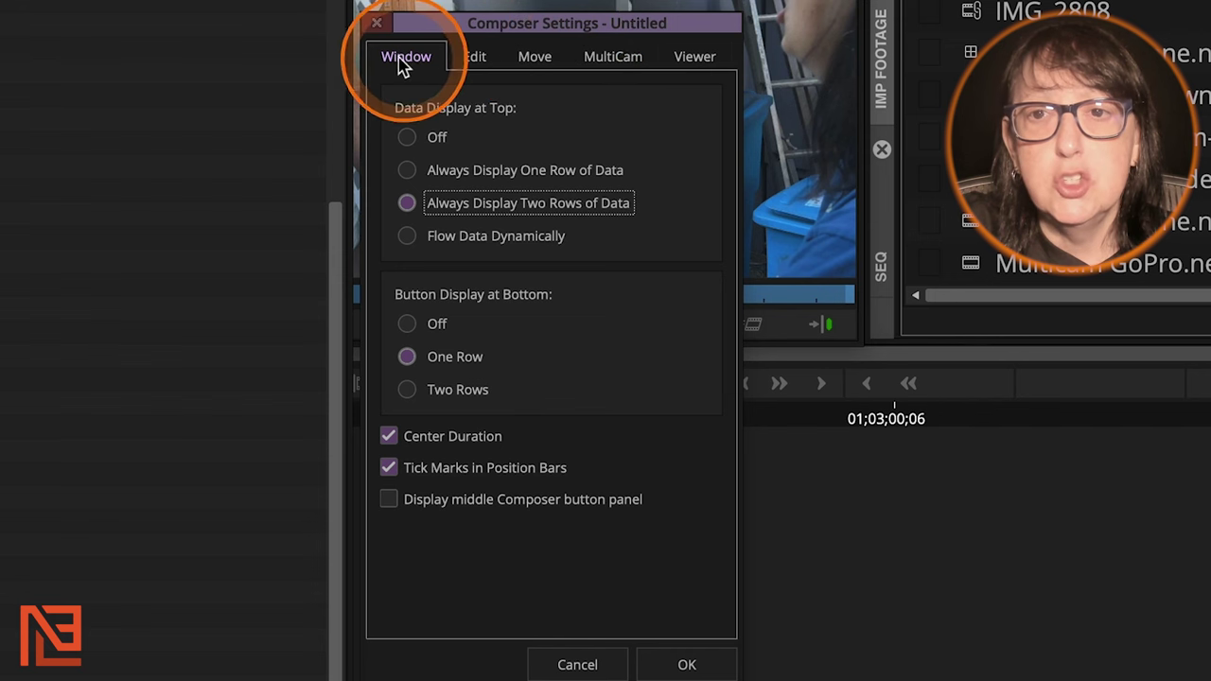
left_click(473, 63)
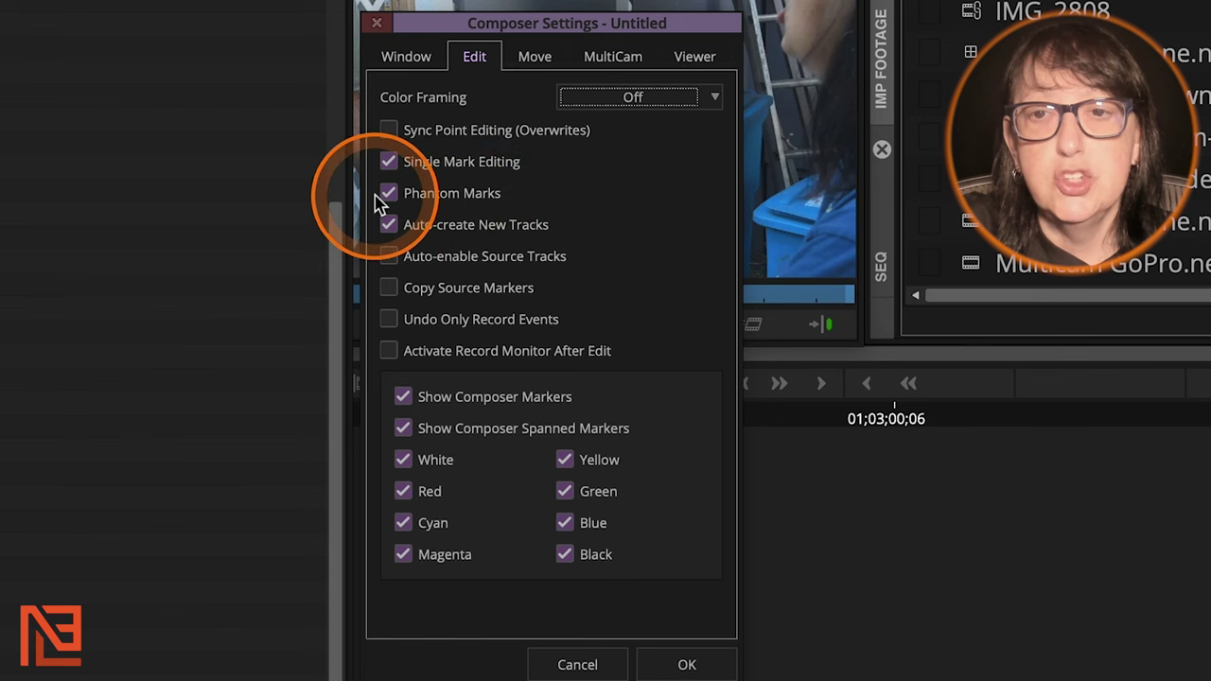
left_click(687, 665)
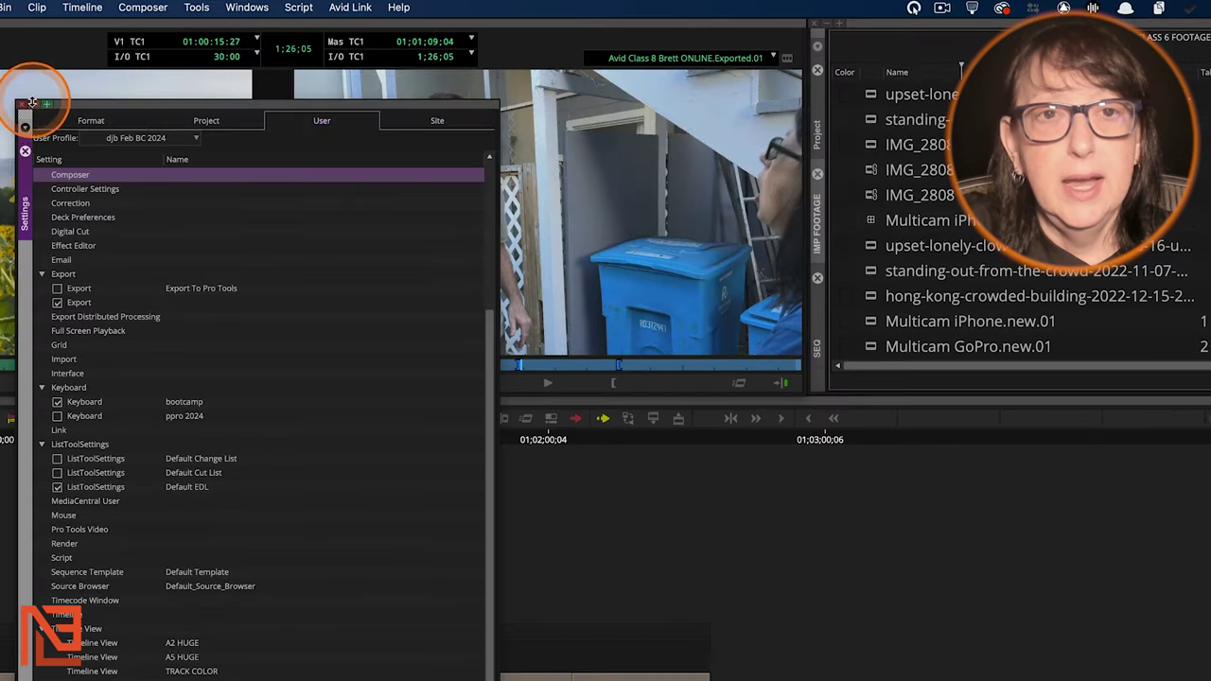
left_click(21, 102)
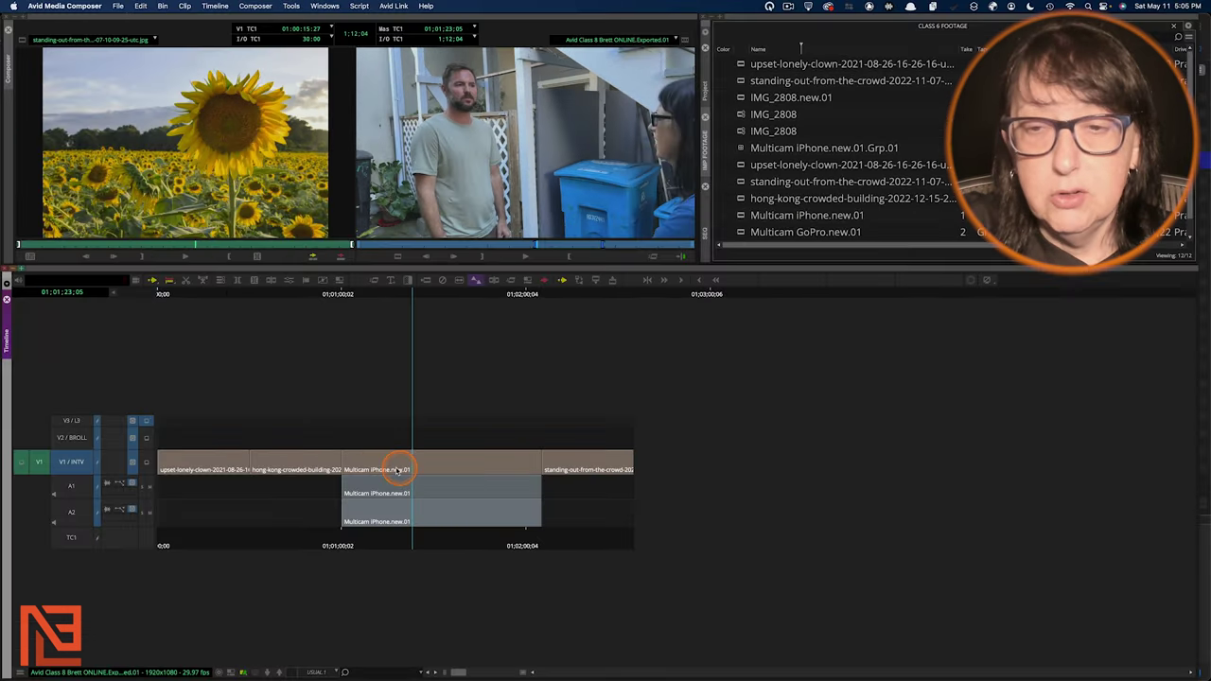
Step: Load and scrub Multicam GoPro.new.01, then park the sequence at 01;00;39;25 in the hong-kong clip
left_click(316, 473)
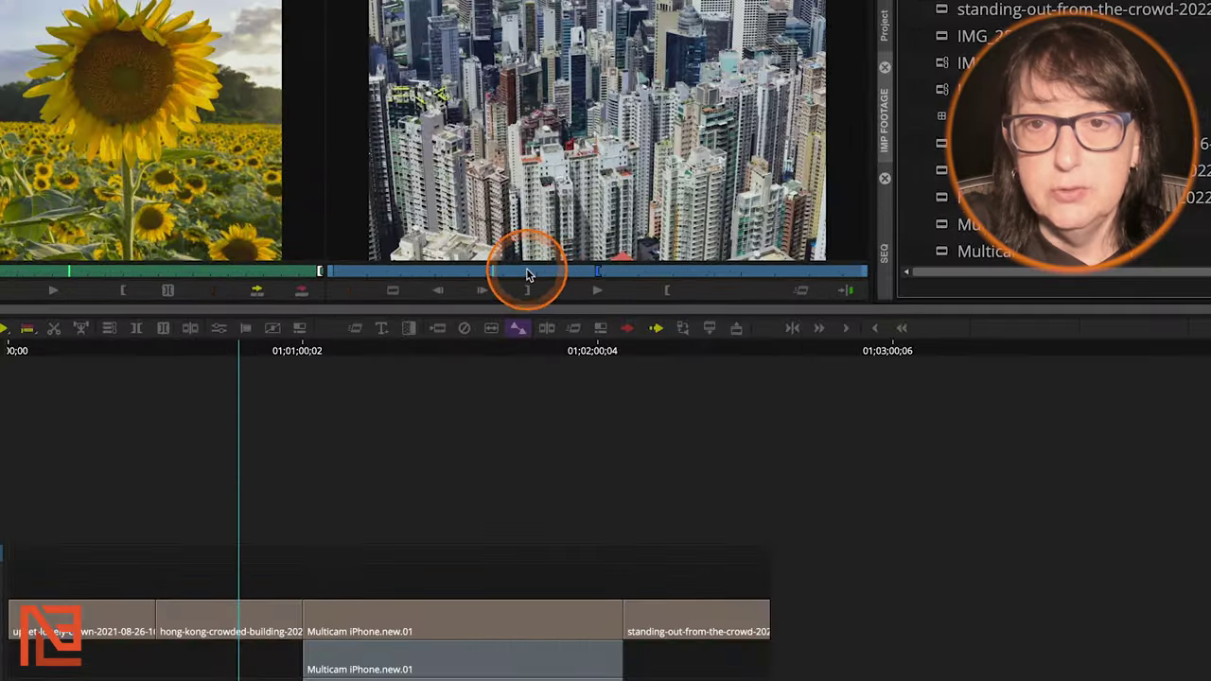
left_click(488, 246)
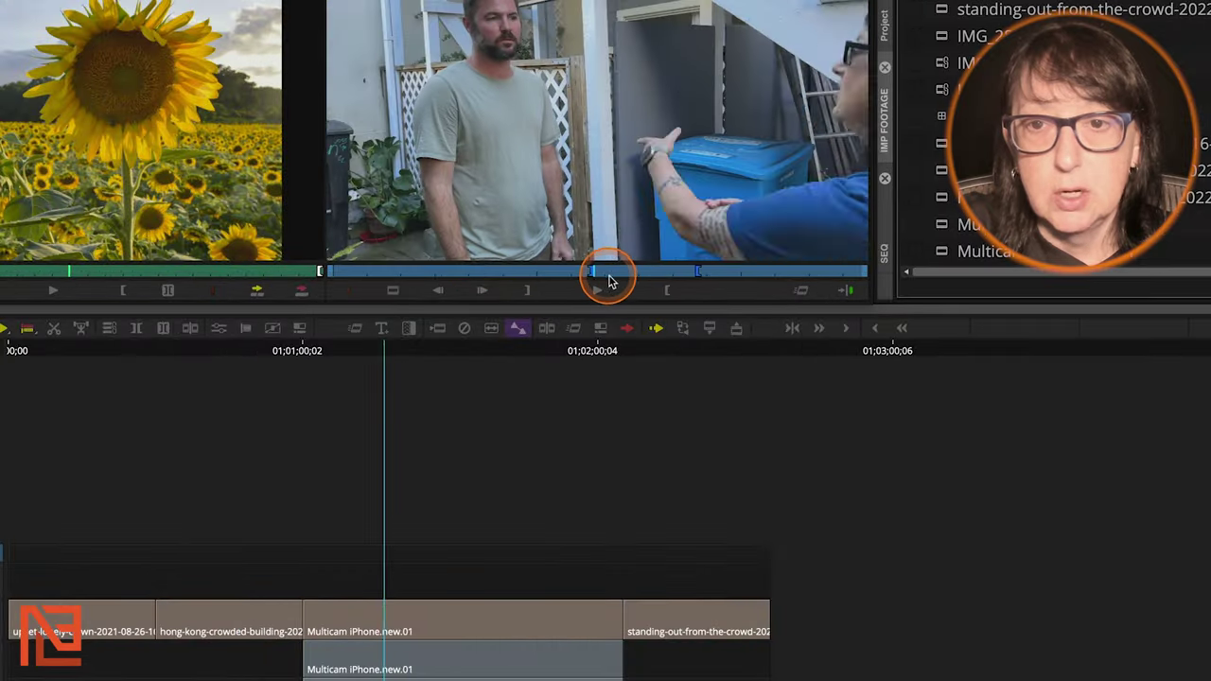
left_click(532, 280)
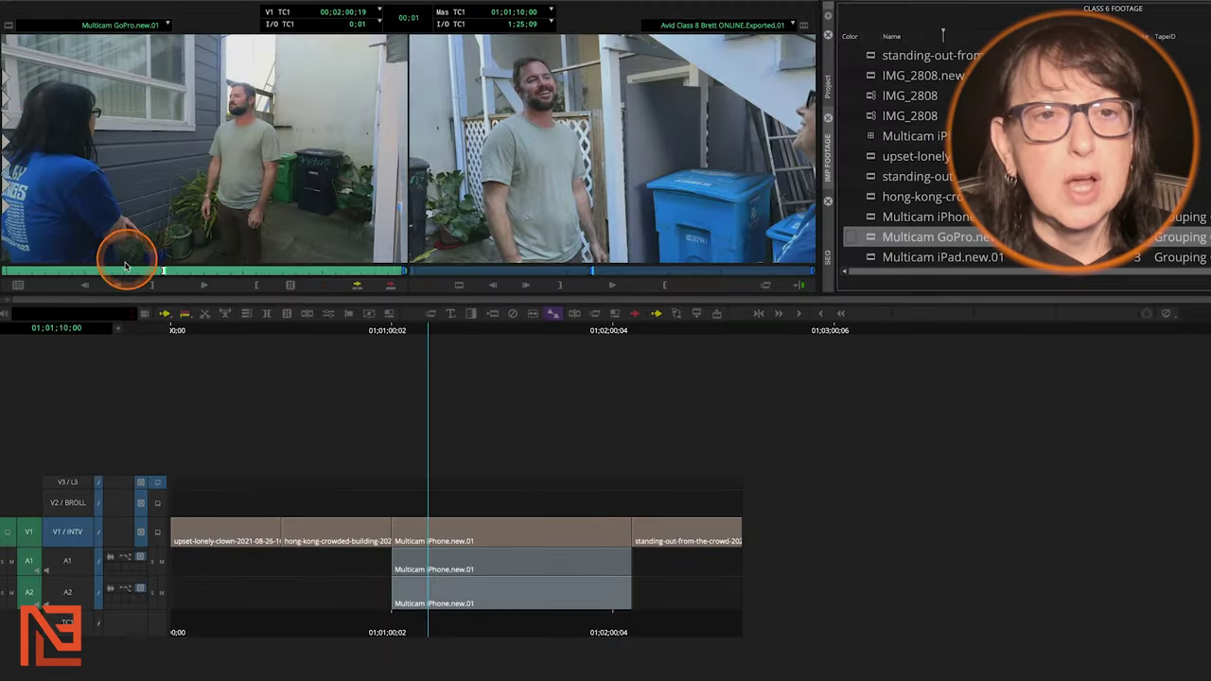
left_click_drag(125, 266, 175, 273)
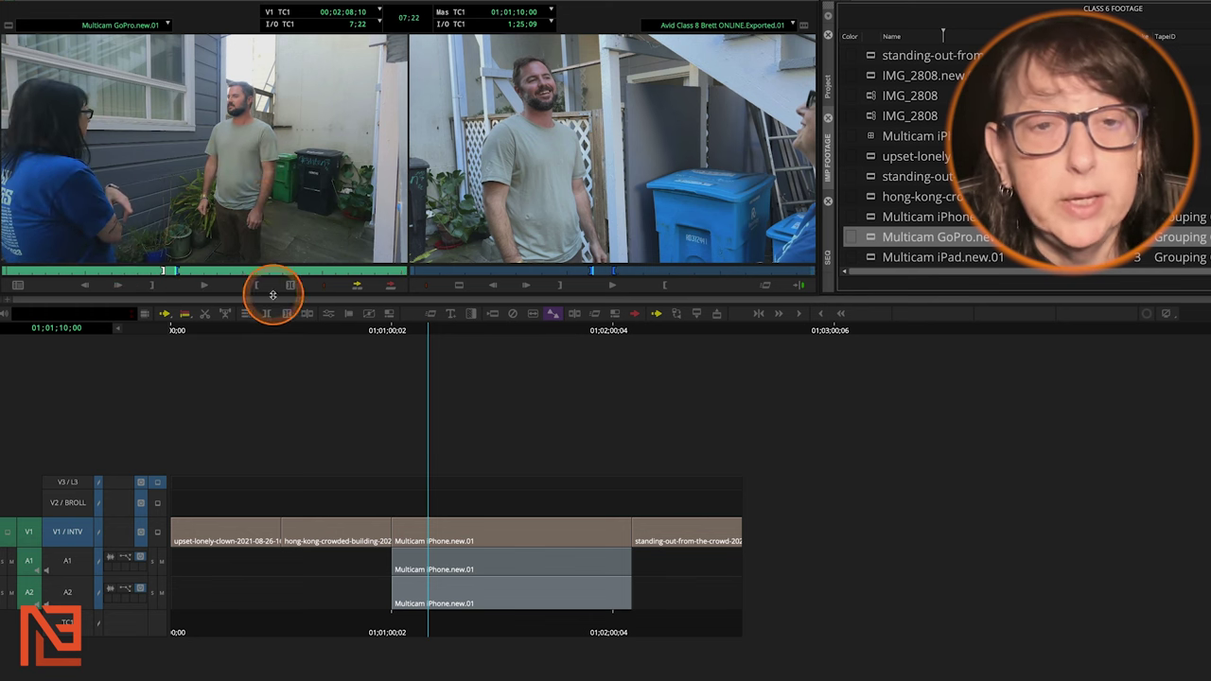
left_click(164, 273)
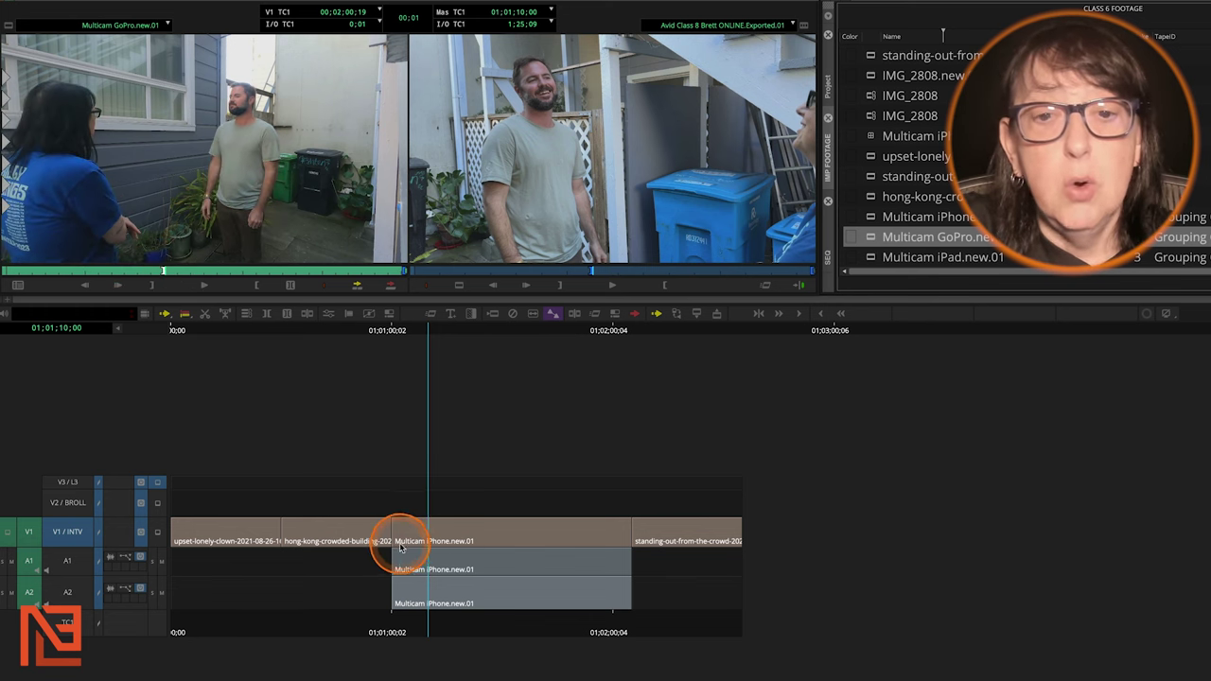
left_click_drag(400, 548, 317, 555)
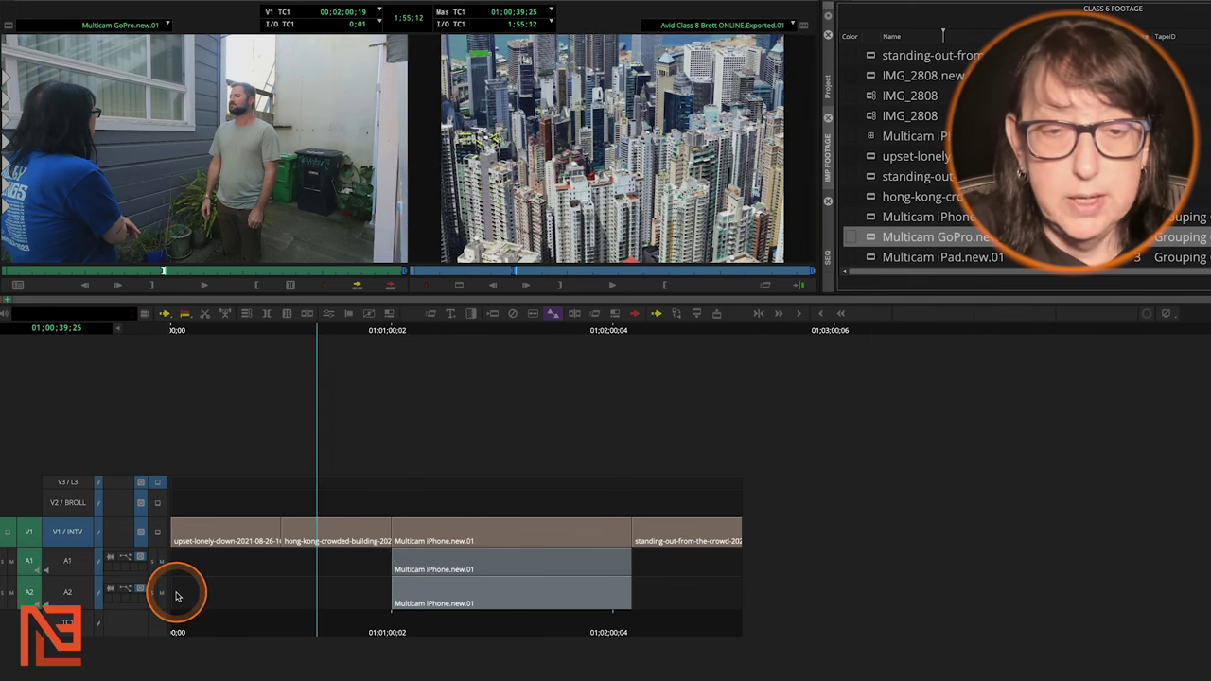
Step: Mark the hong-kong clip's span with T, then mark a start point on the GoPro source
left_click(305, 537)
key("t")
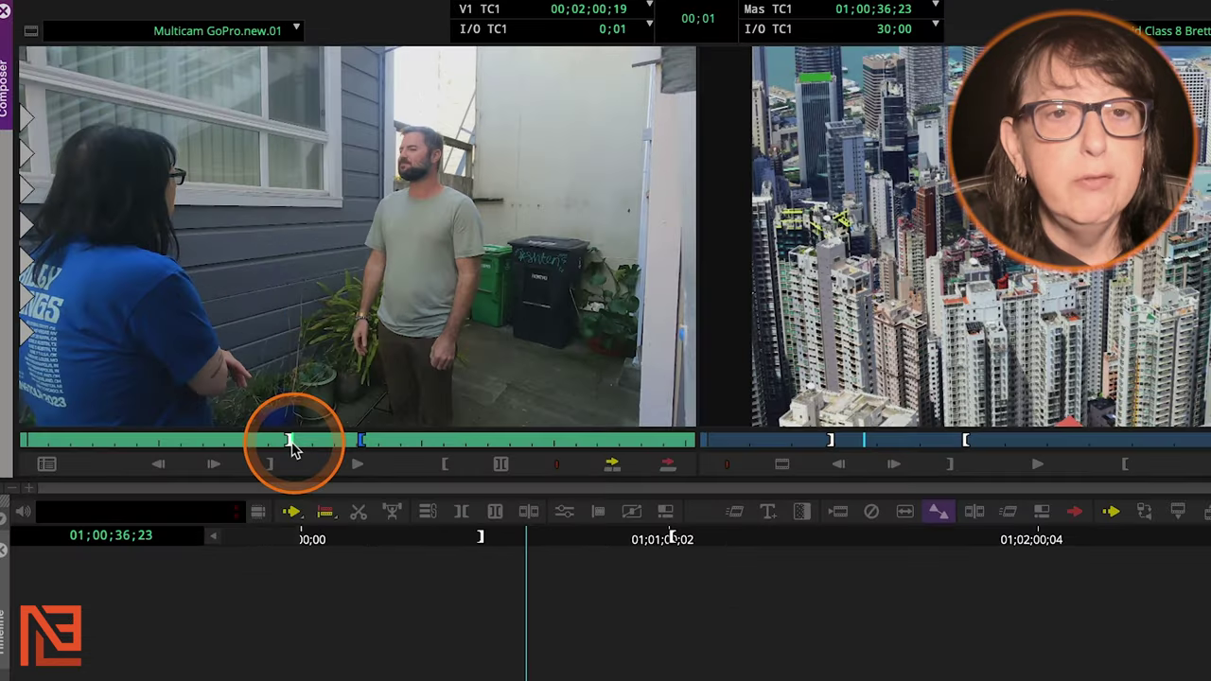
left_click_drag(164, 272, 100, 272)
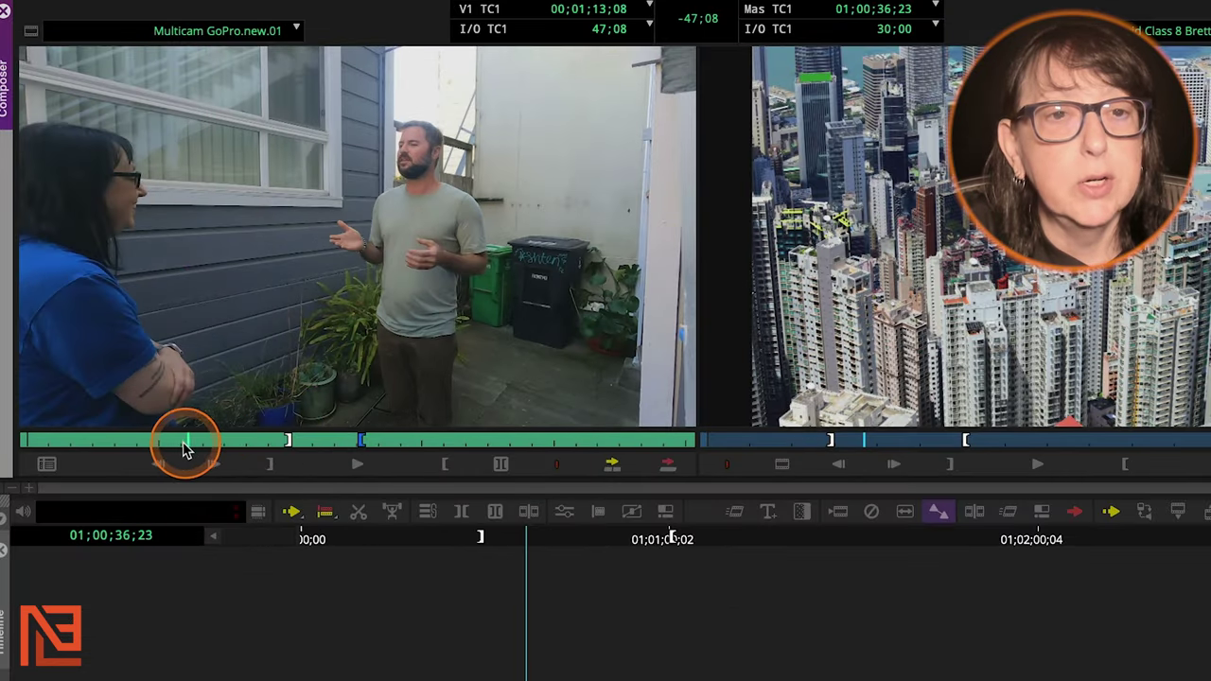
left_click_drag(186, 450, 194, 446)
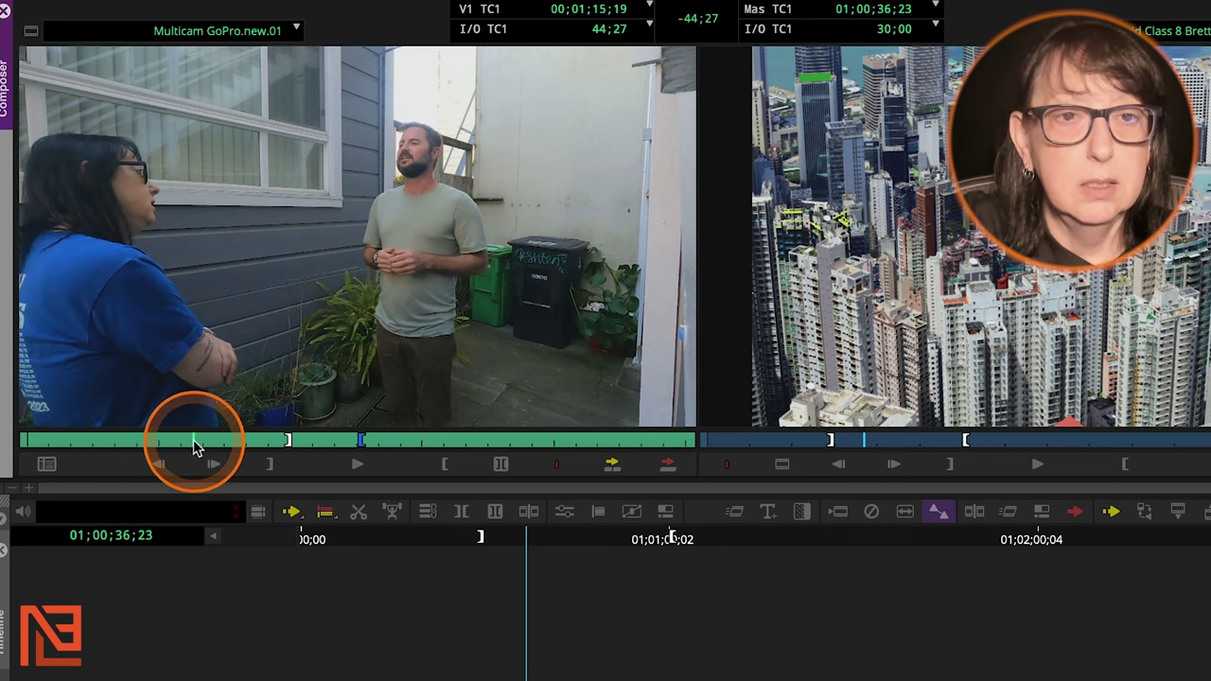
key("o")
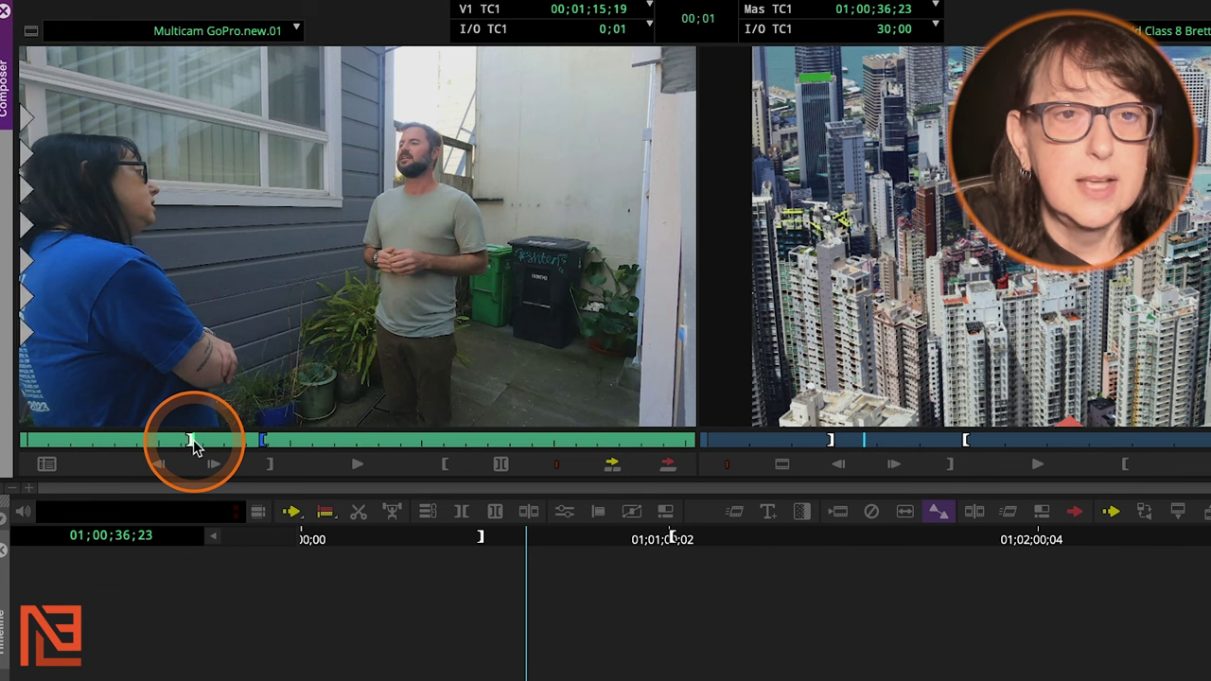
Step: Step the GoPro source through 00;02;45;19 to settle on 00;02;46;04
left_click(384, 441)
left_click(393, 441)
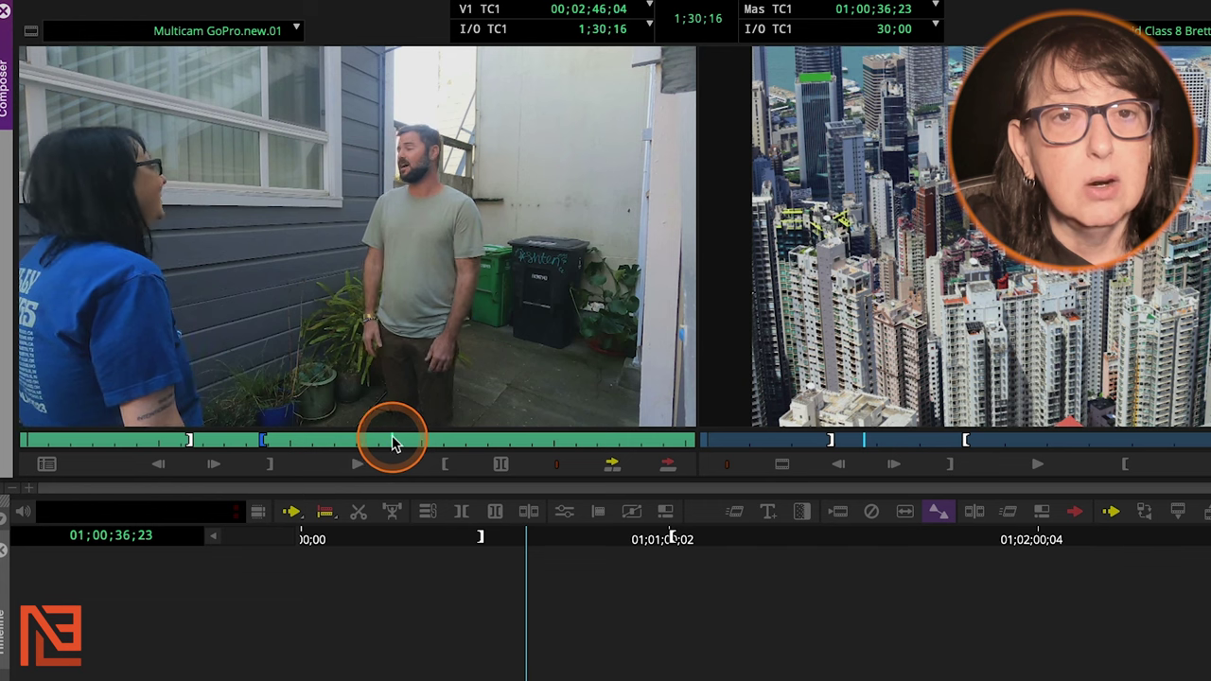
left_click(391, 441)
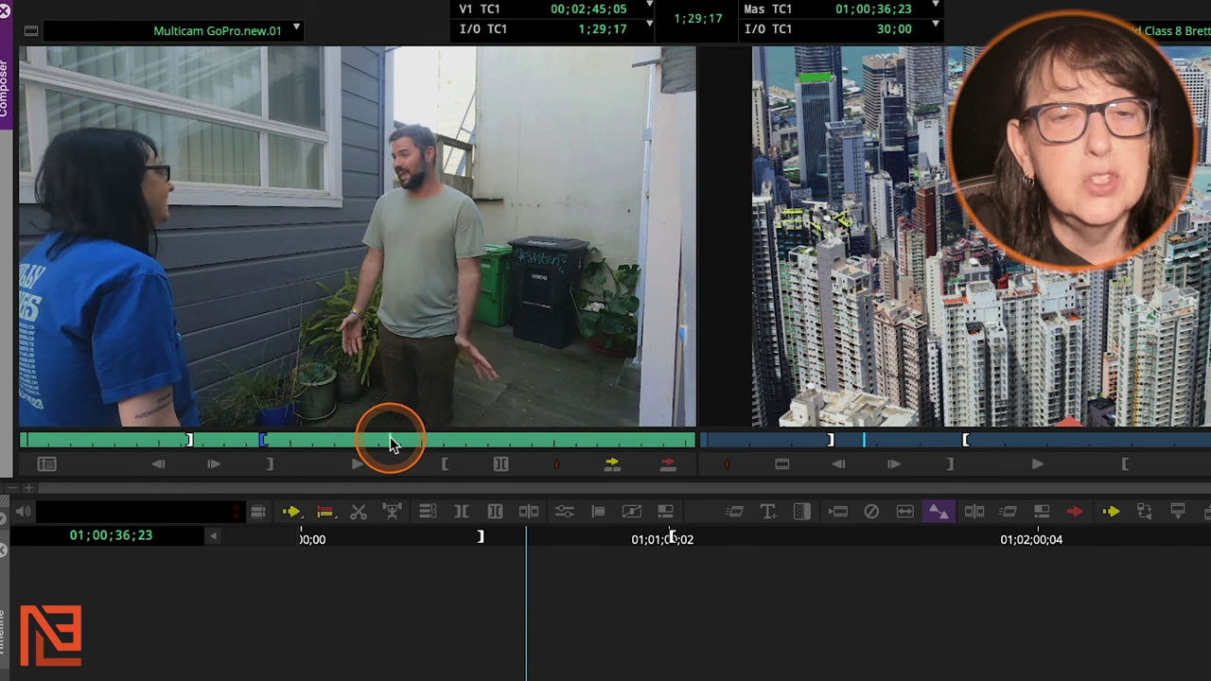
left_click(391, 441)
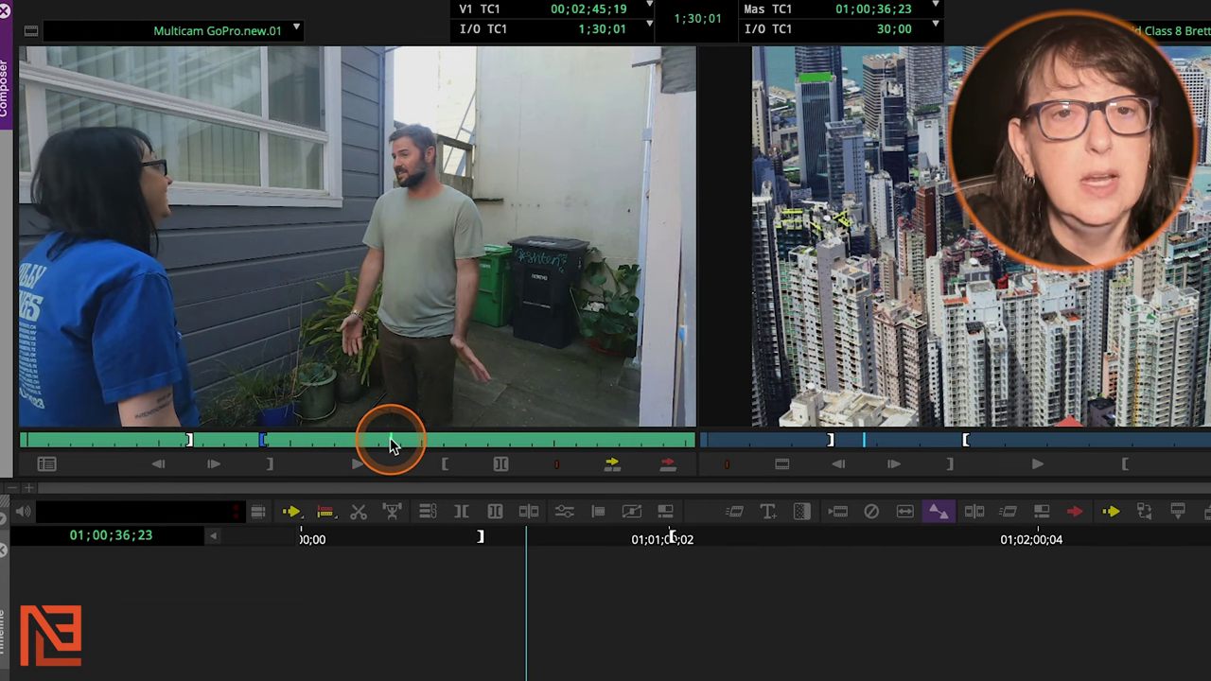
left_click(398, 442)
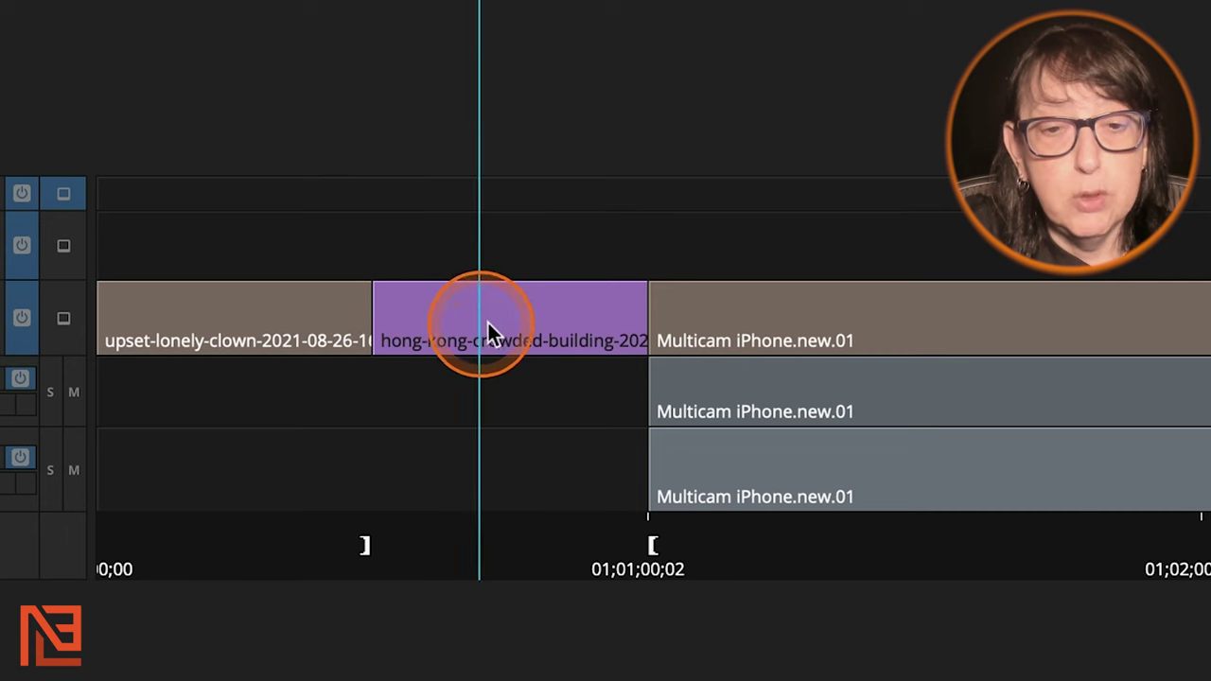
Step: Park the sequence at 01;00;24;08 over the purple hong-kong building clip
left_click(426, 342)
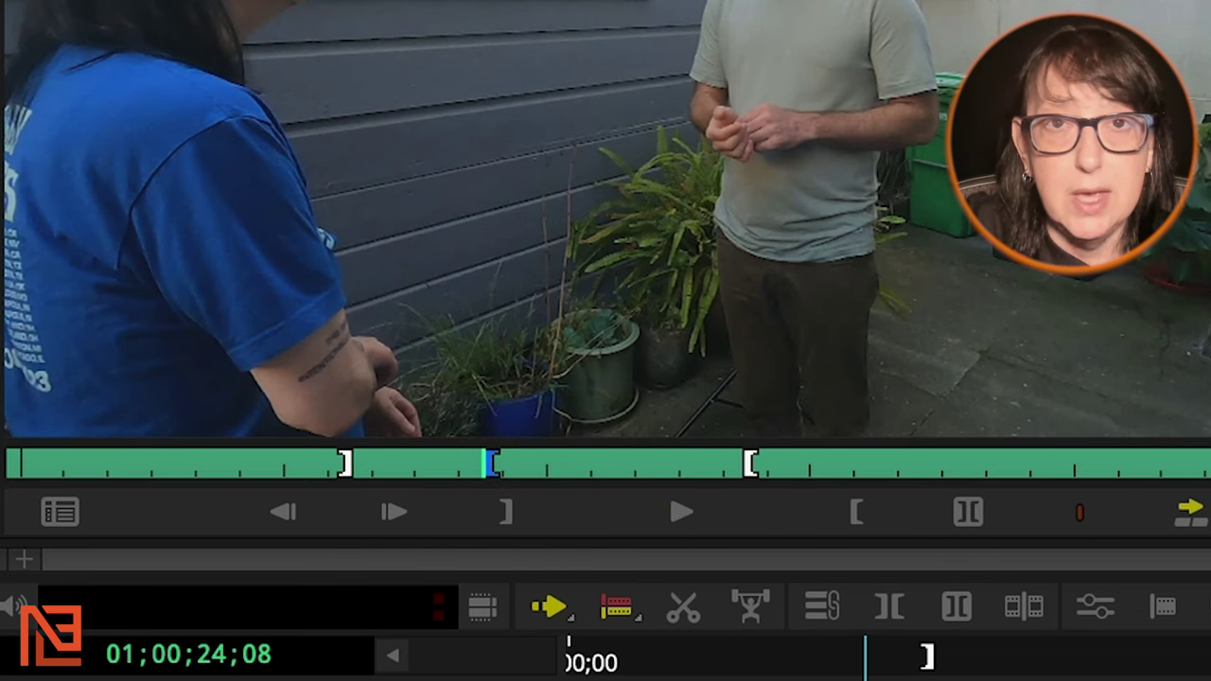
Step: Move the sequence later in the gap and clear the GoPro source's out mark
key("v")
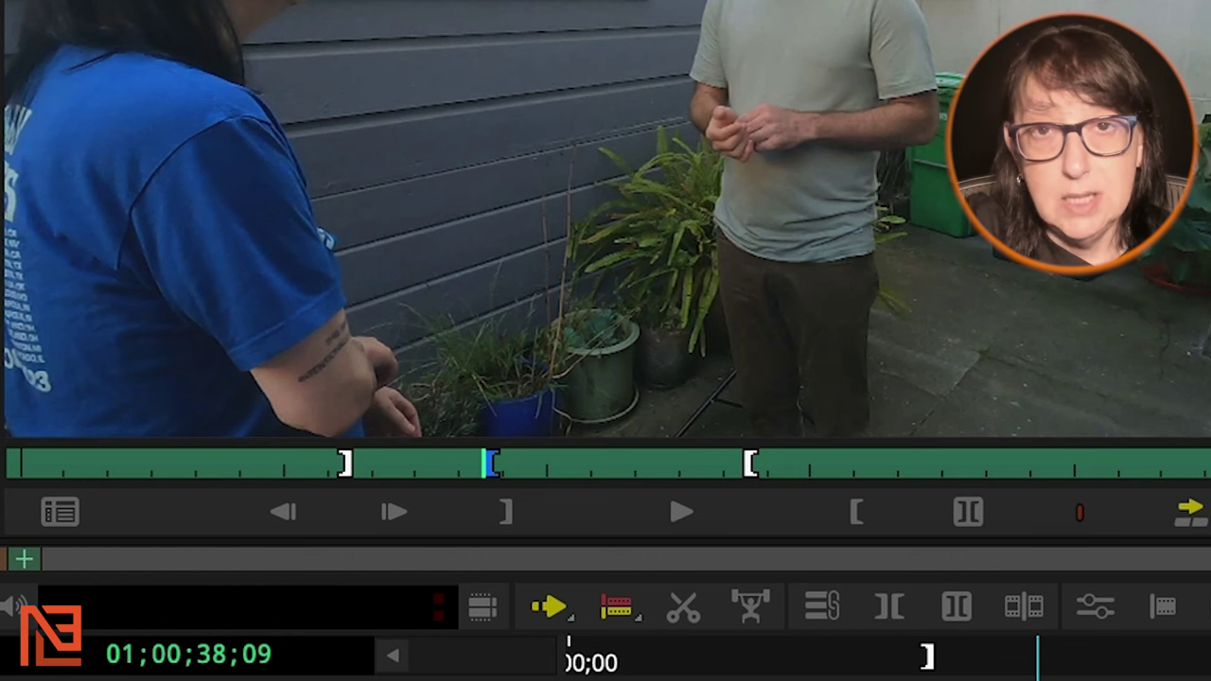
left_click(831, 208)
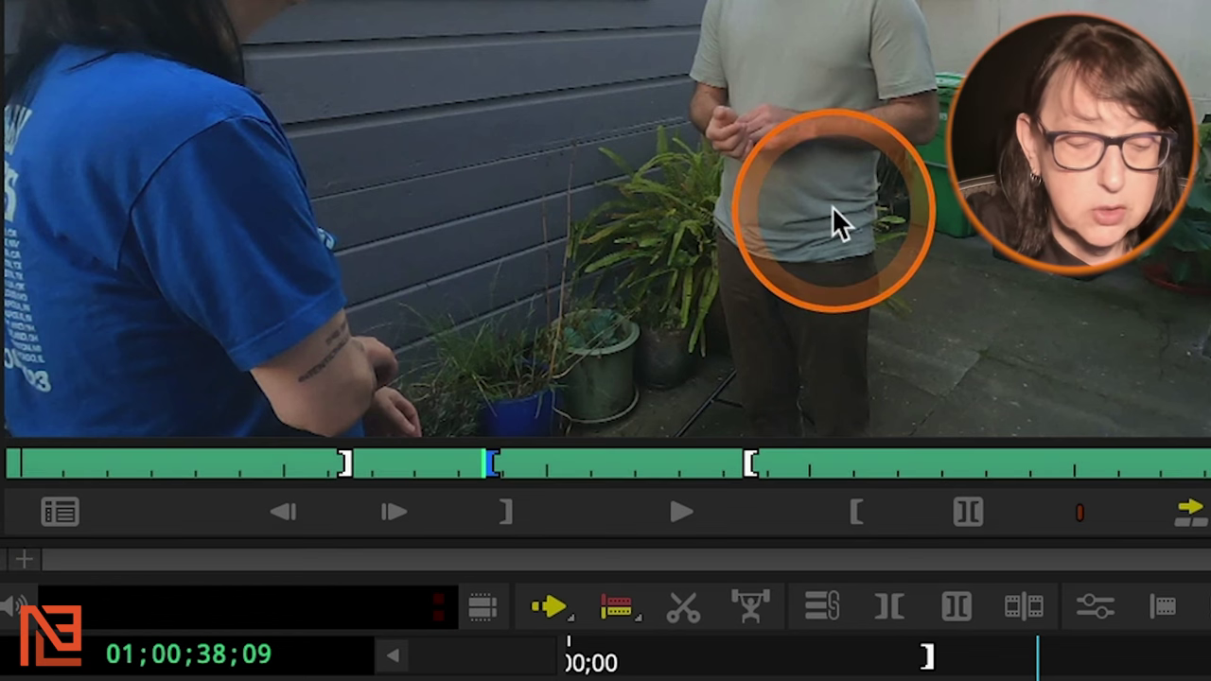
key("o")
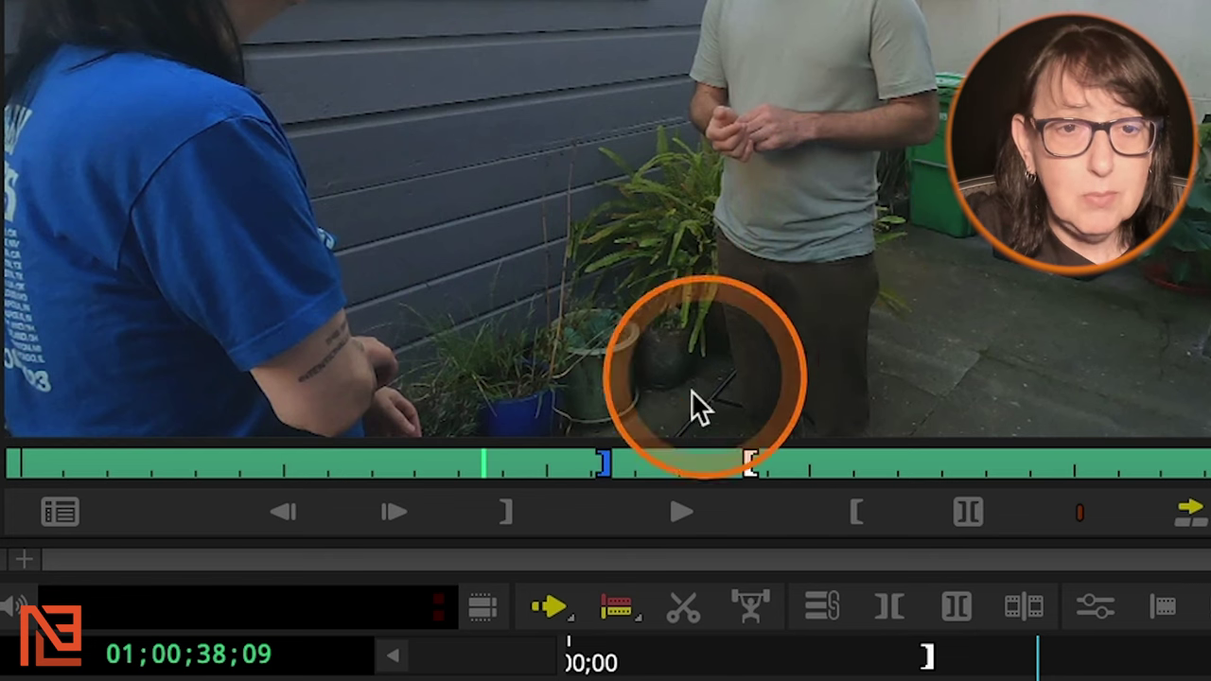
Step: Compare the source In mark with the blue phantom mark, ending on an earlier frame
left_click(727, 462)
left_click(744, 462)
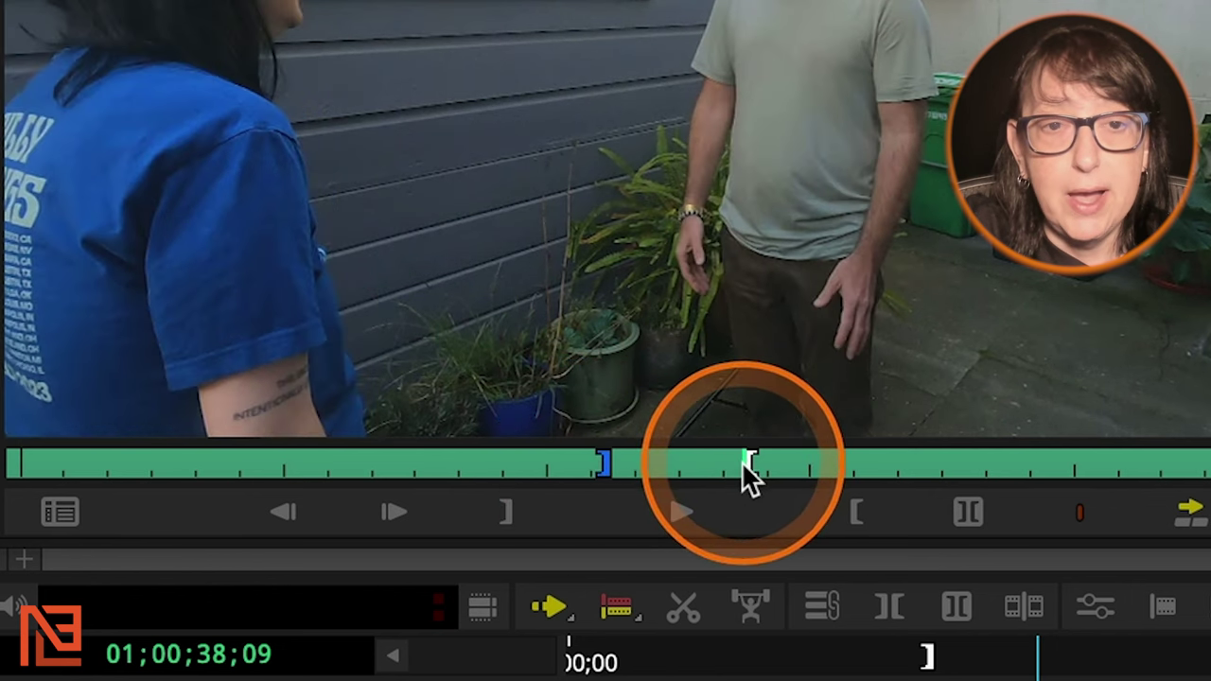
left_click(747, 462)
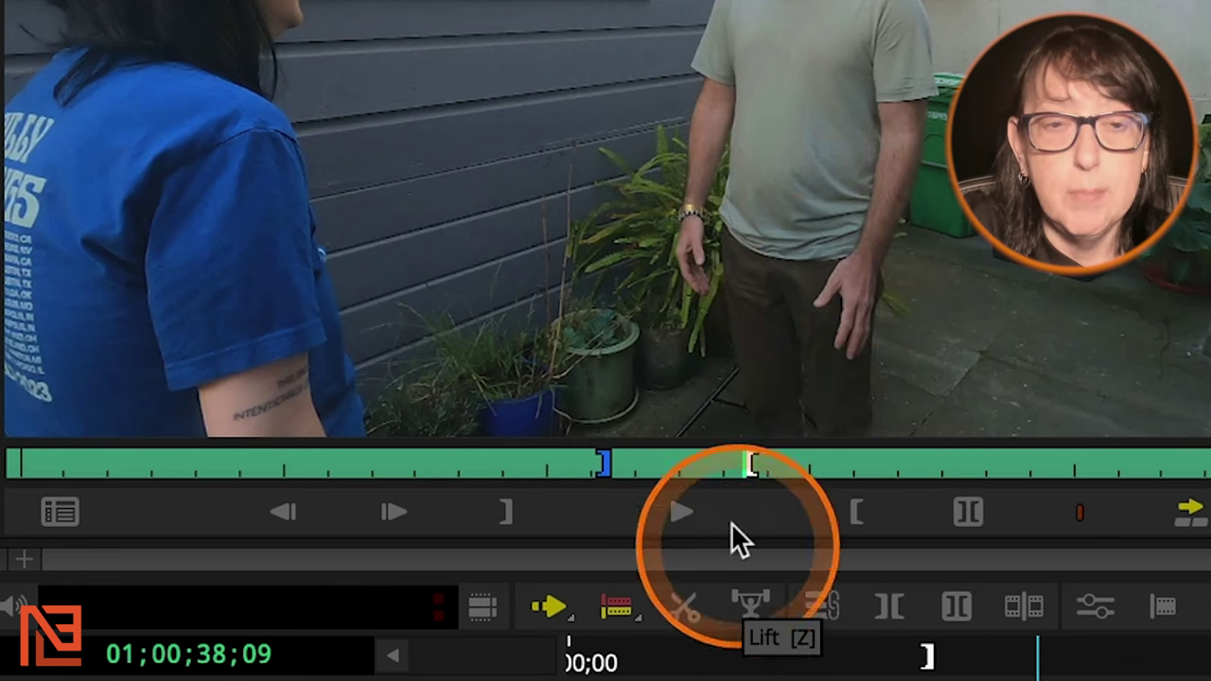
left_click(606, 464)
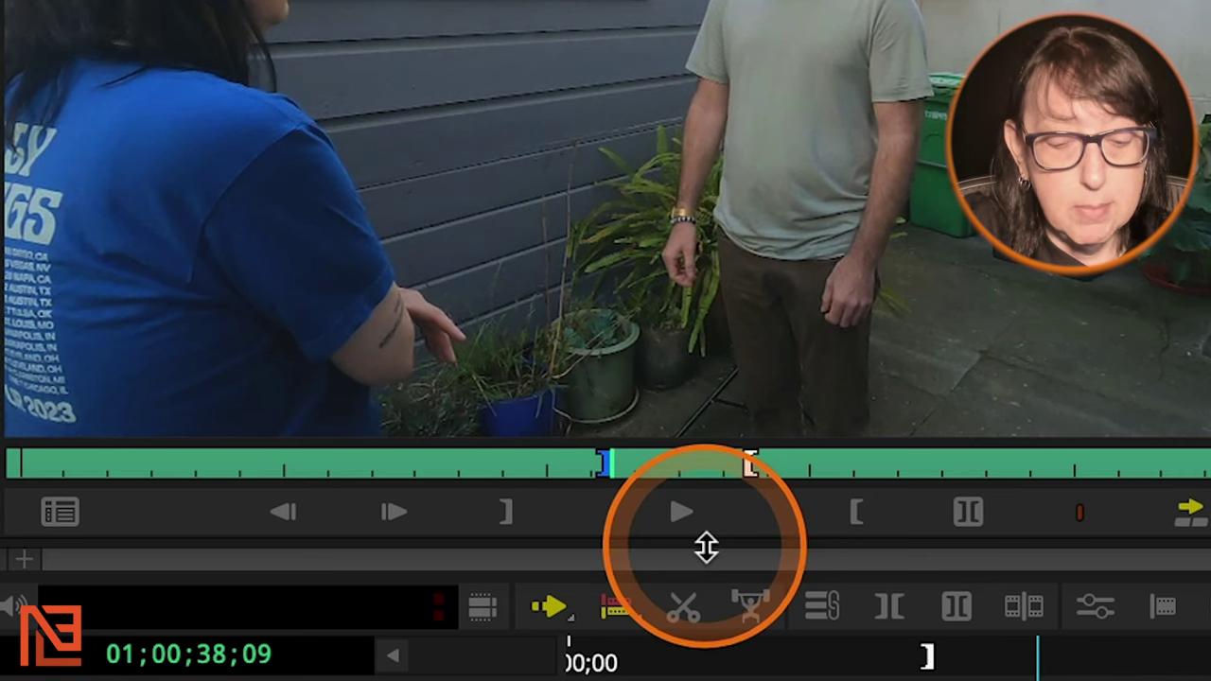
left_click_drag(634, 464, 607, 458)
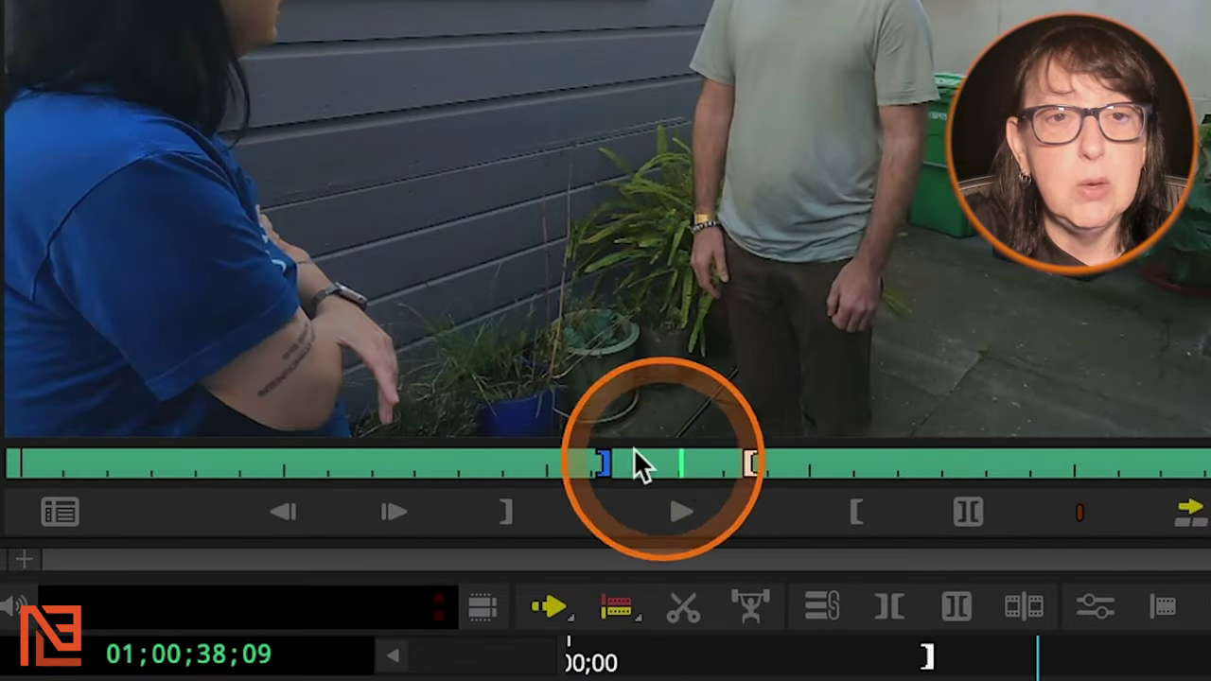
left_click(608, 463)
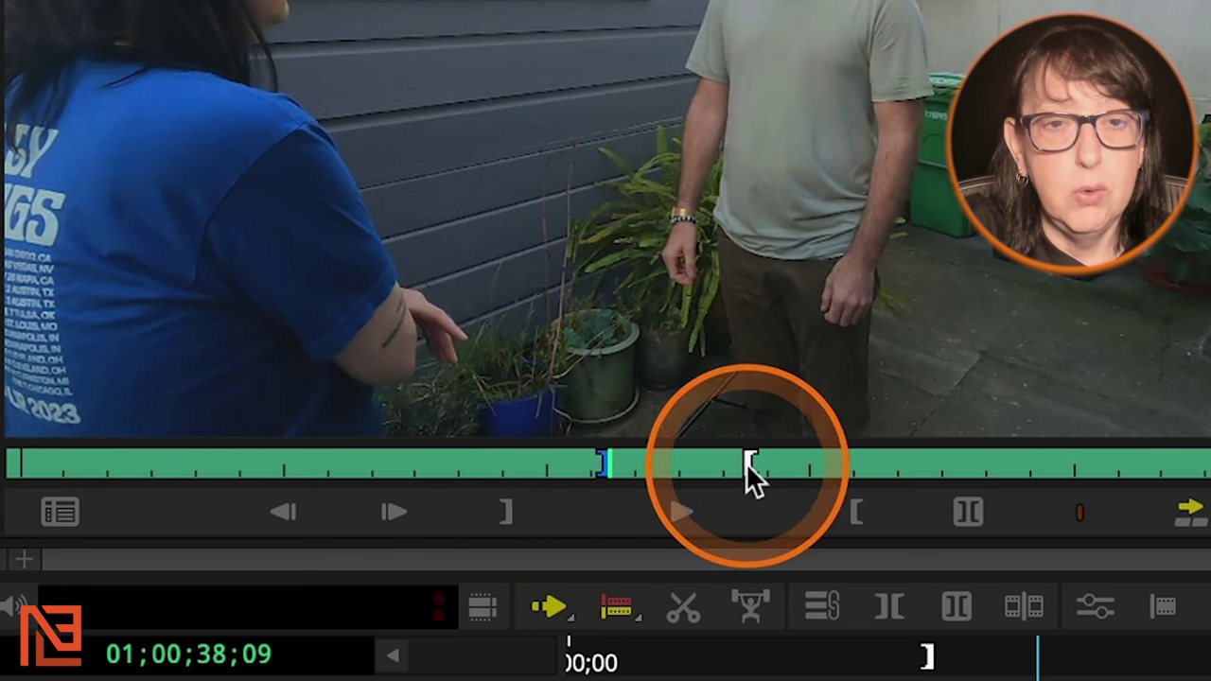
left_click(376, 464)
Step: Mark a new In point on the GoPro source and check the recalculated phantom mark
key("i")
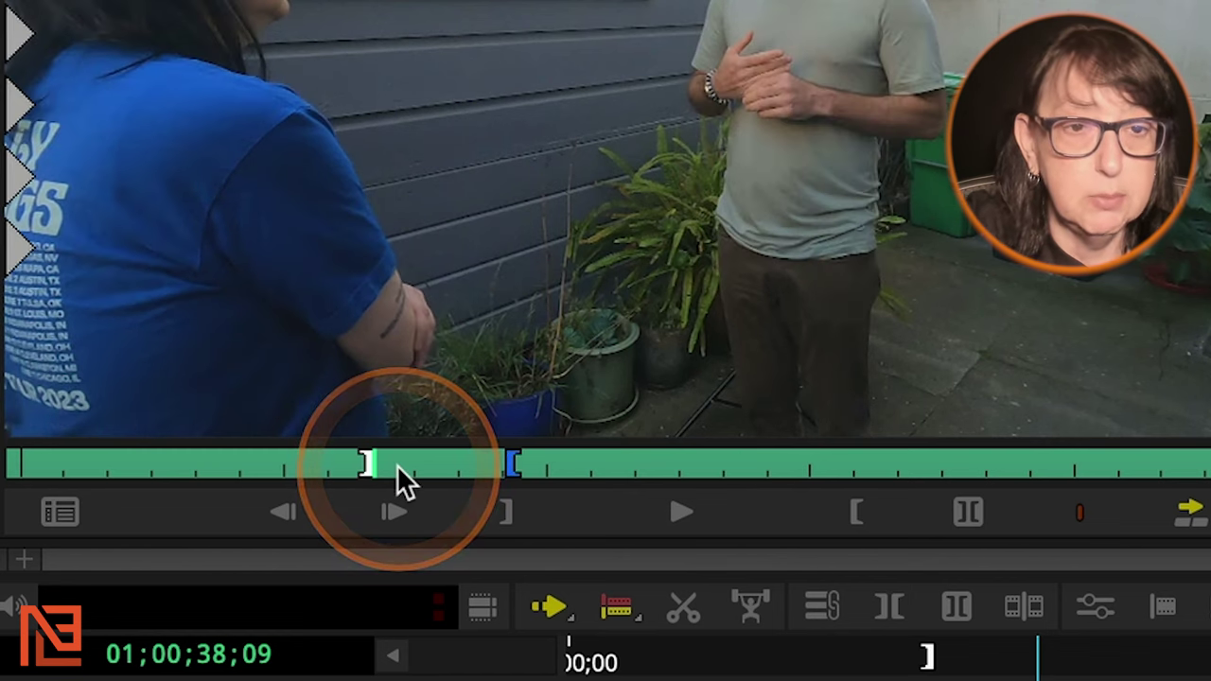
left_click(510, 460)
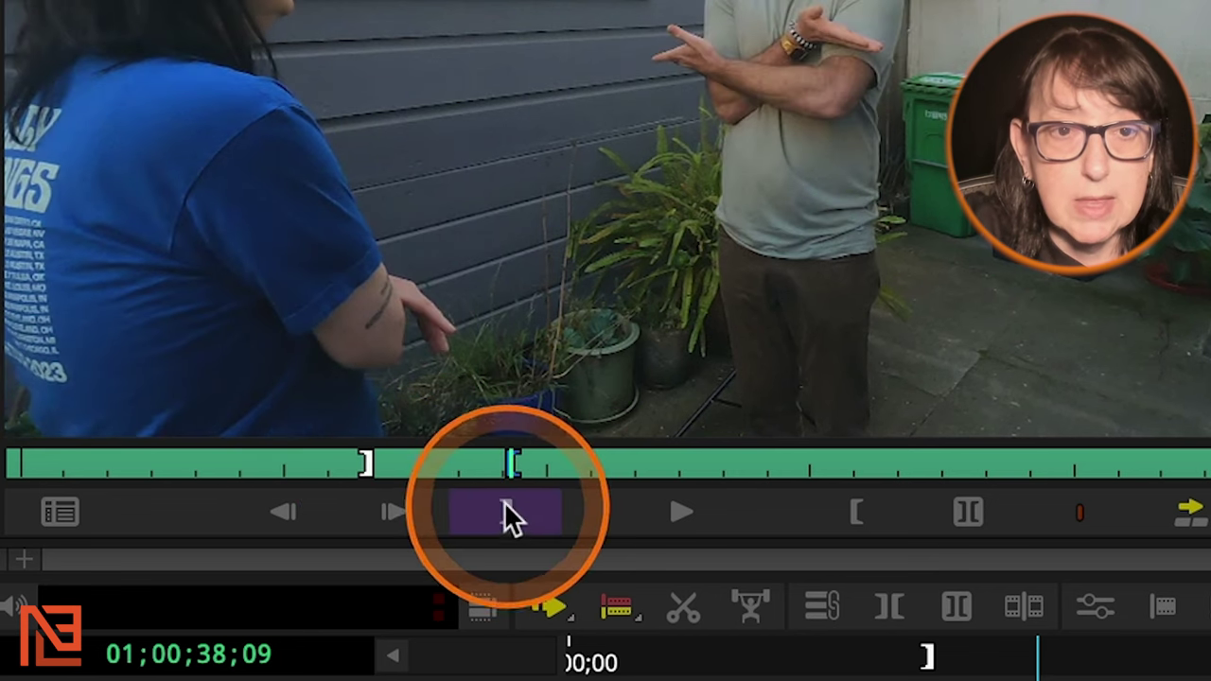
left_click(494, 463)
left_click(498, 463)
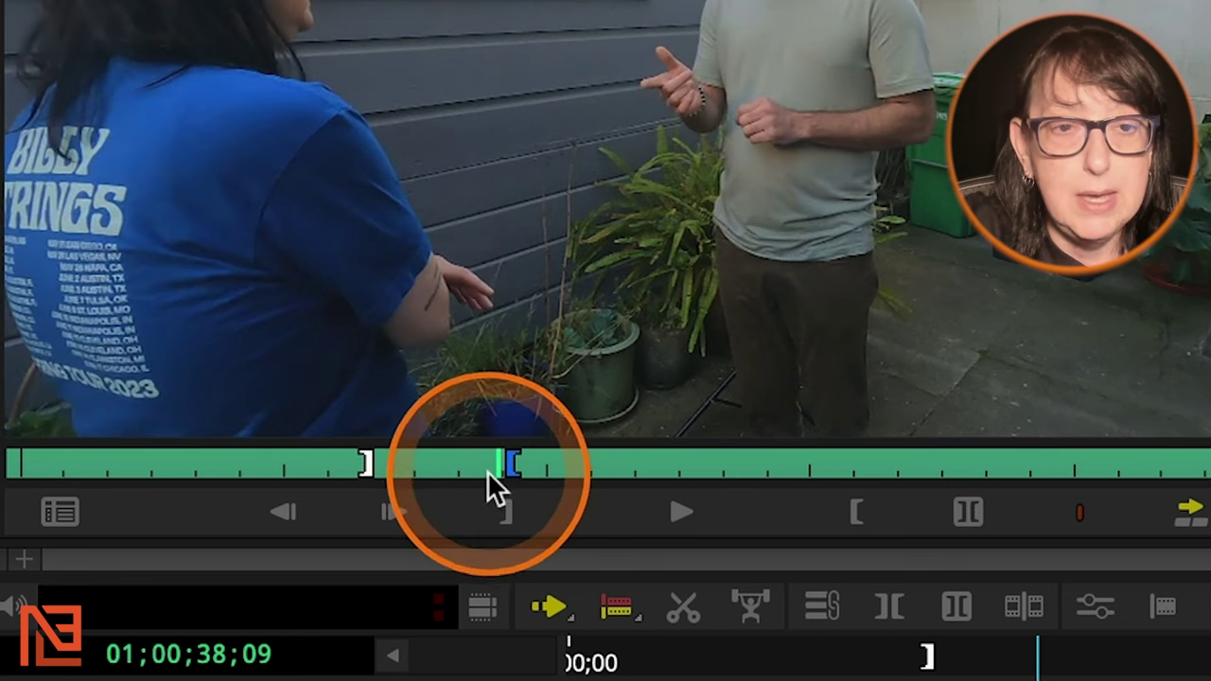
left_click(360, 453)
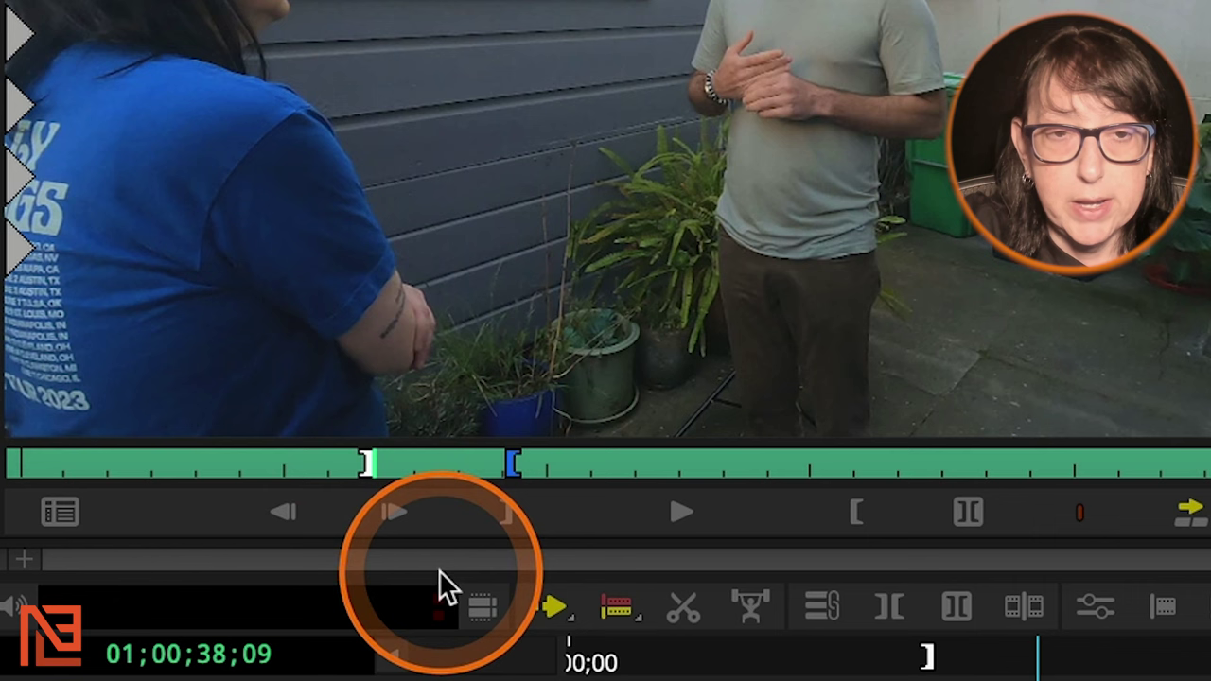
Step: Advance the source much later, then return the sequence to 01;00;30;00
left_click(823, 459)
left_click_drag(823, 466, 743, 467)
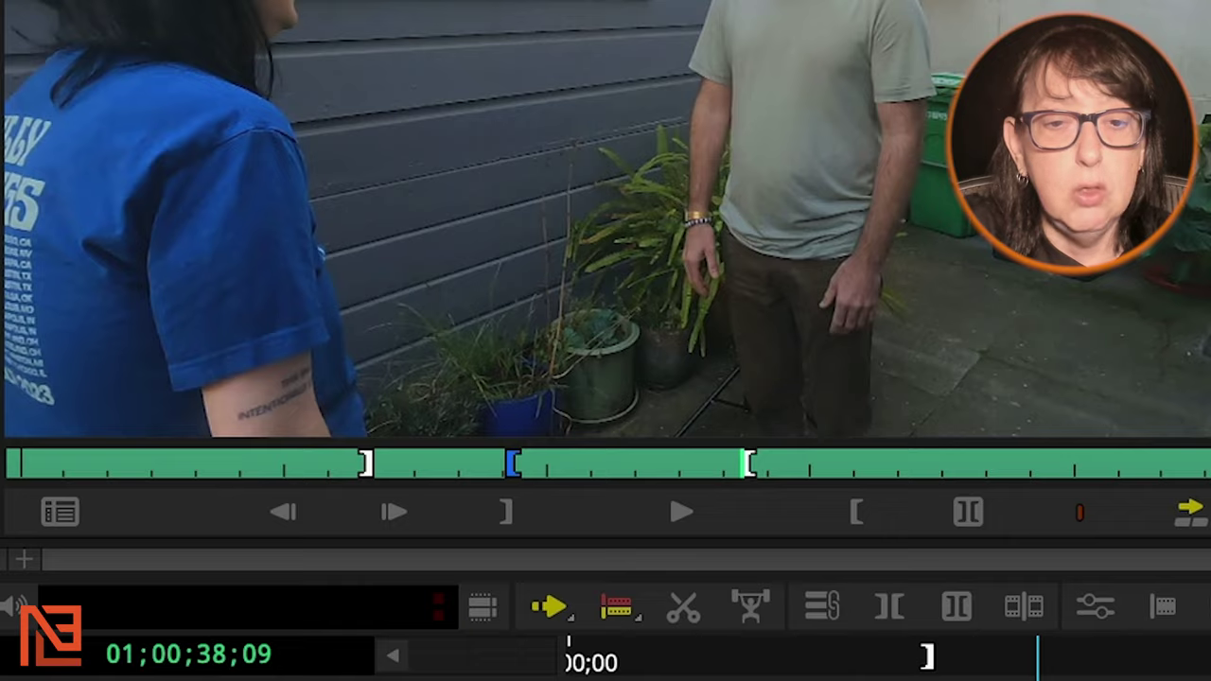
left_click(247, 512)
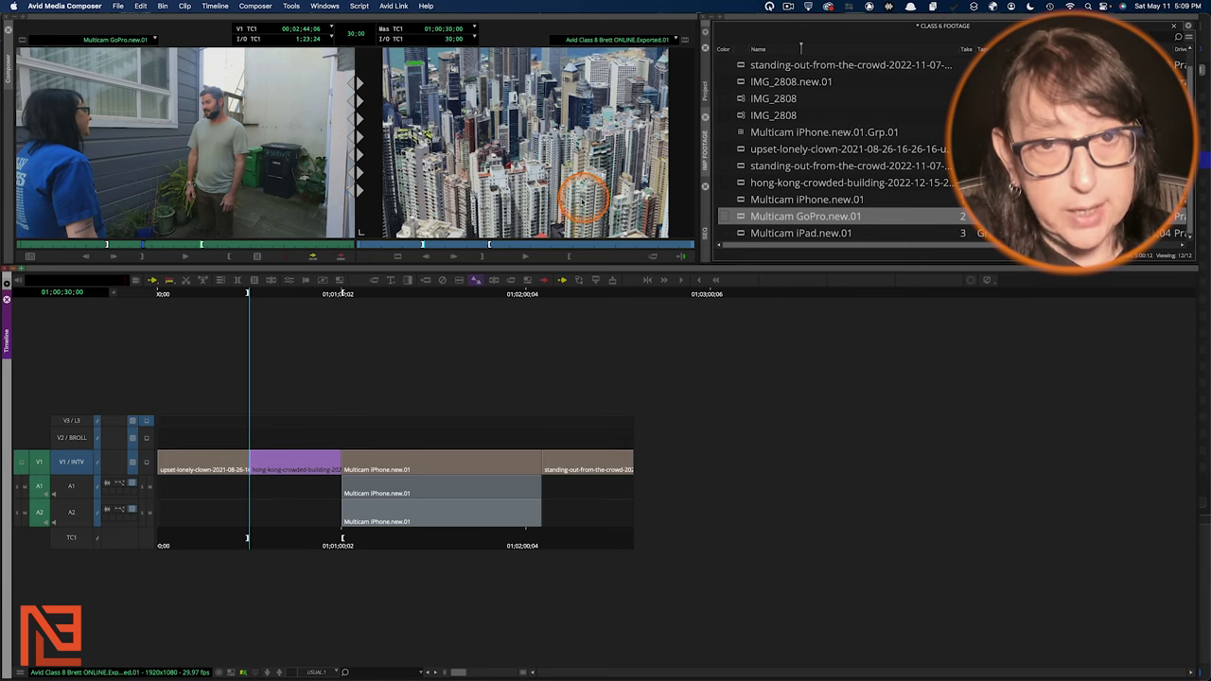
Step: Clear the sequence marks with G and park at 01;01;52;29 in the Multicam iPhone clip
left_click(485, 144)
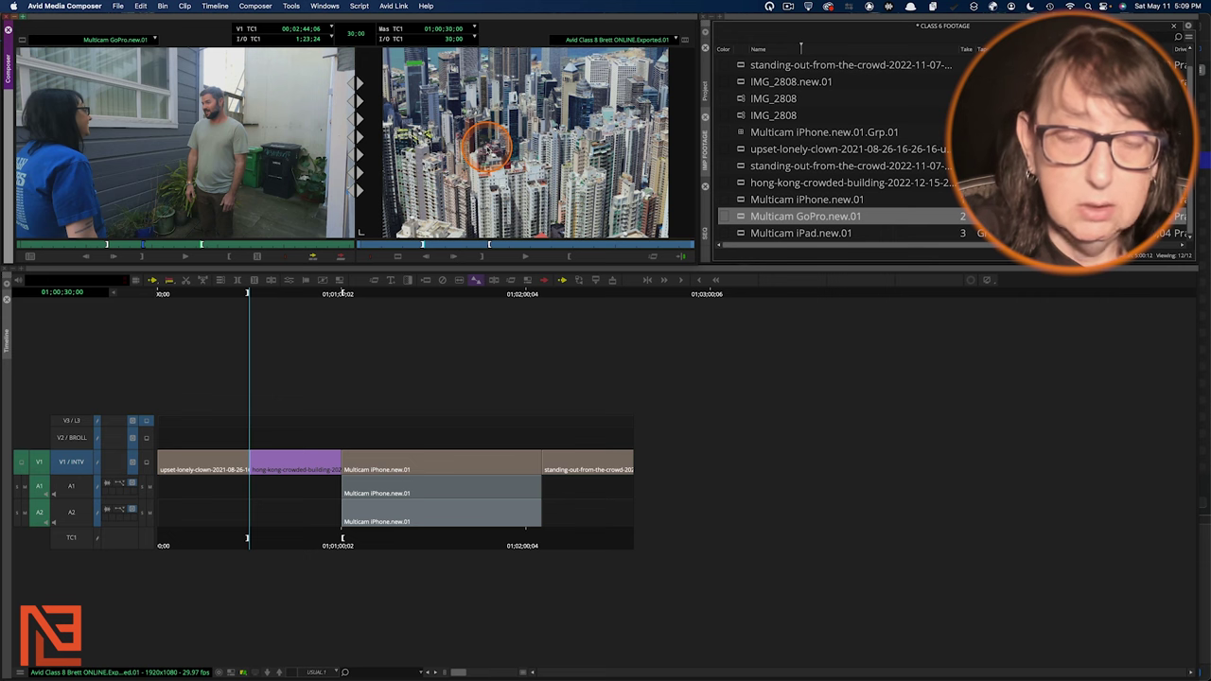
key("g")
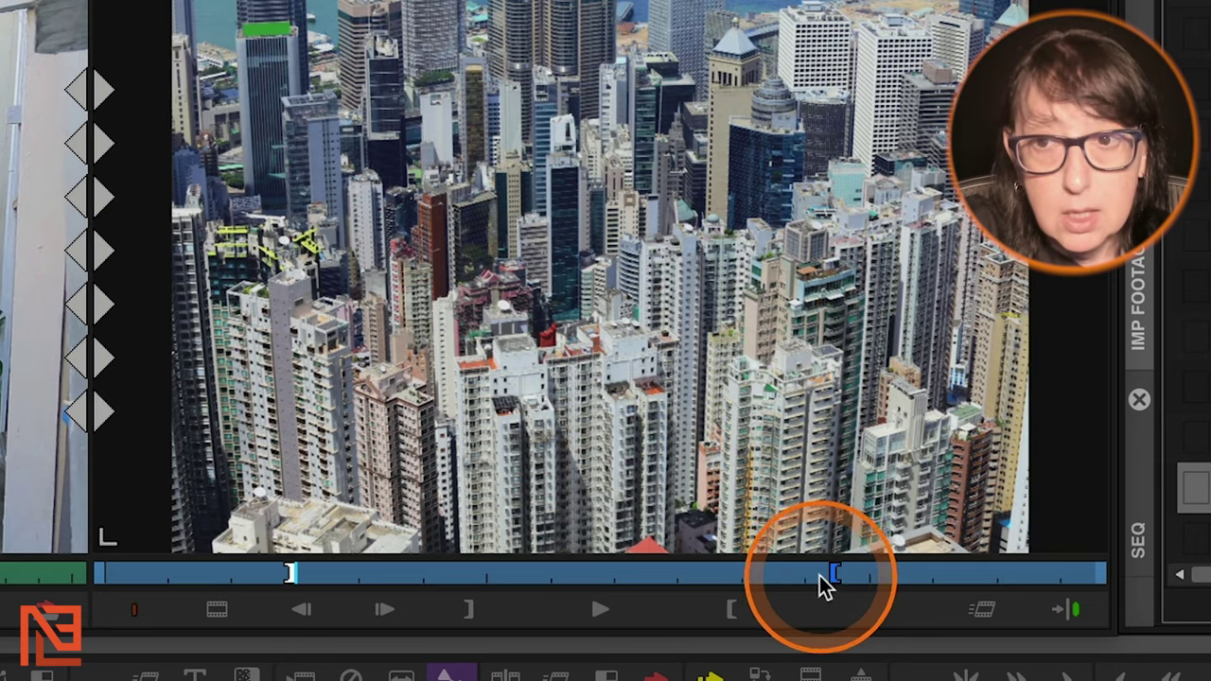
left_click(820, 574)
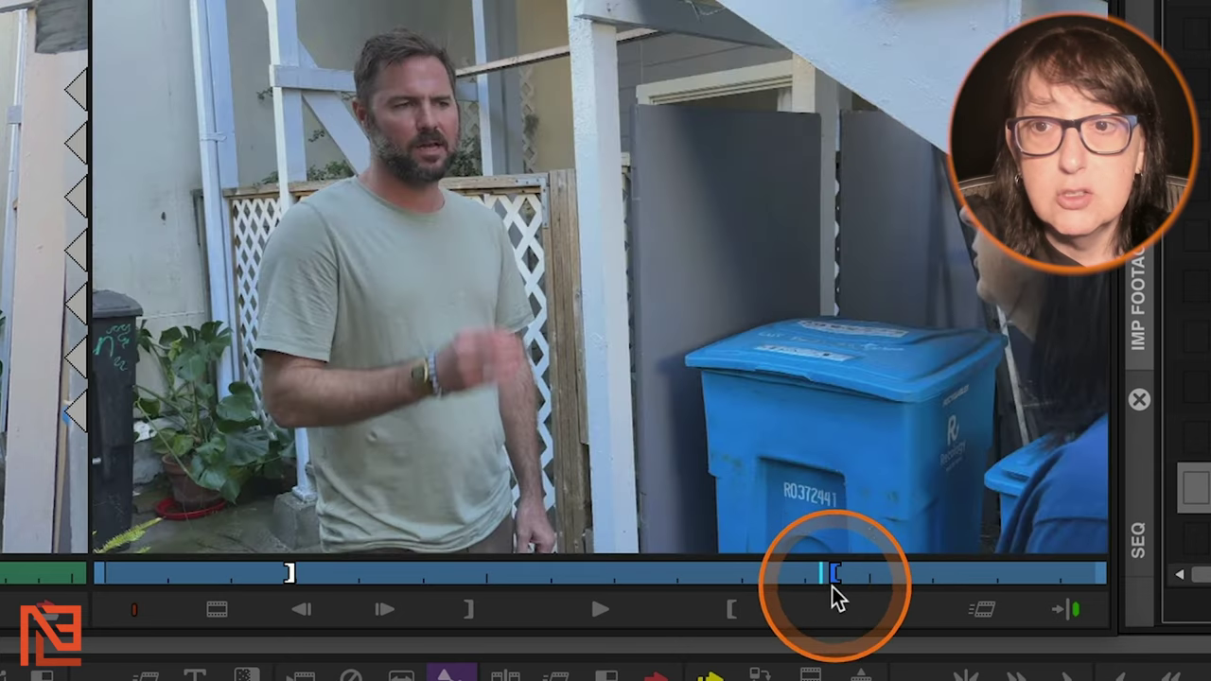
left_click(830, 578)
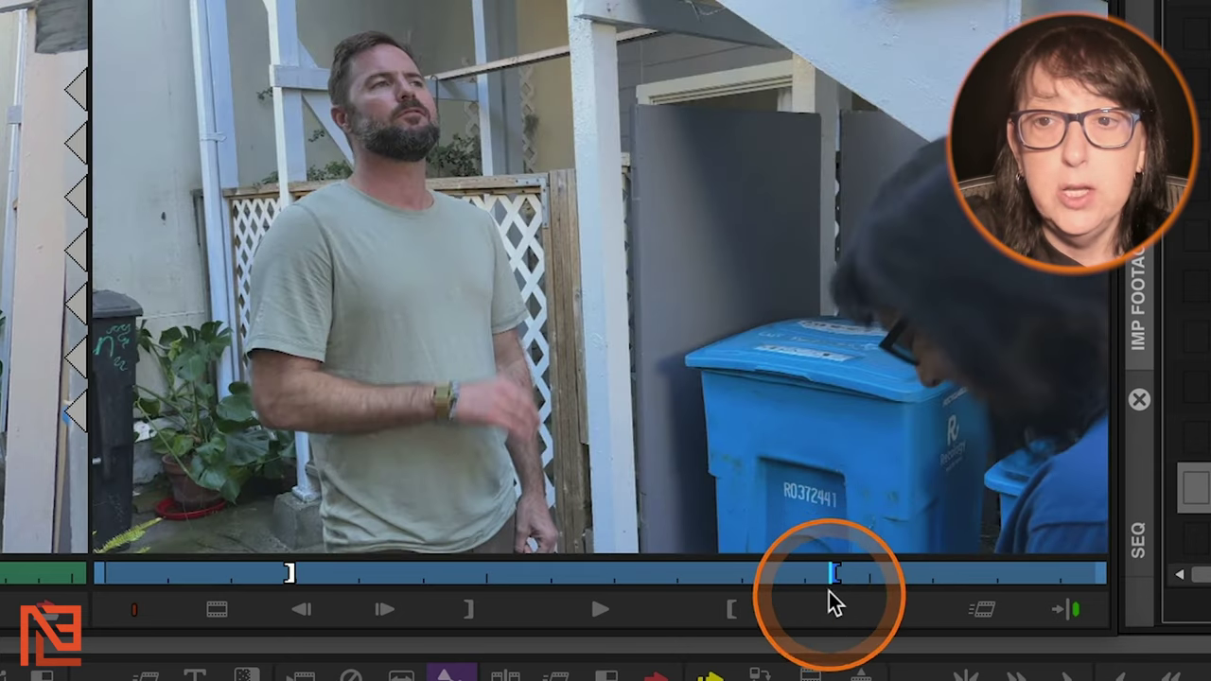
left_click(824, 575)
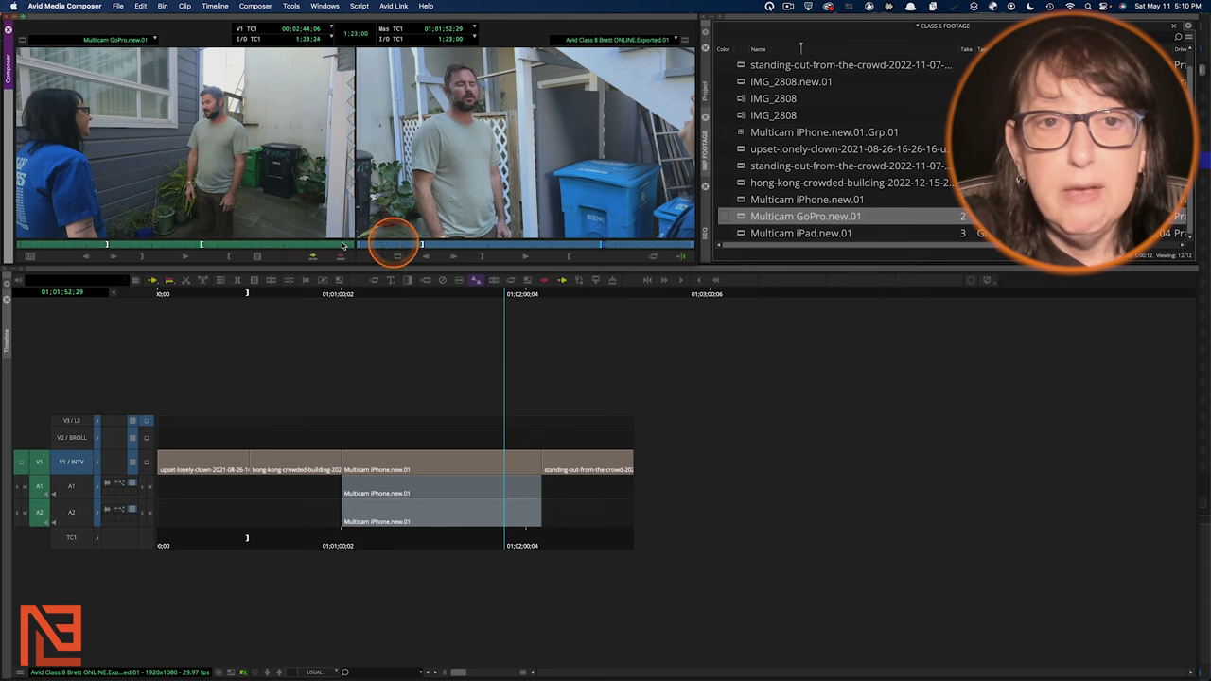
Step: Leave a single In mark at 01;01;00;02, the Multicam iPhone clip's first frame
left_click(249, 489)
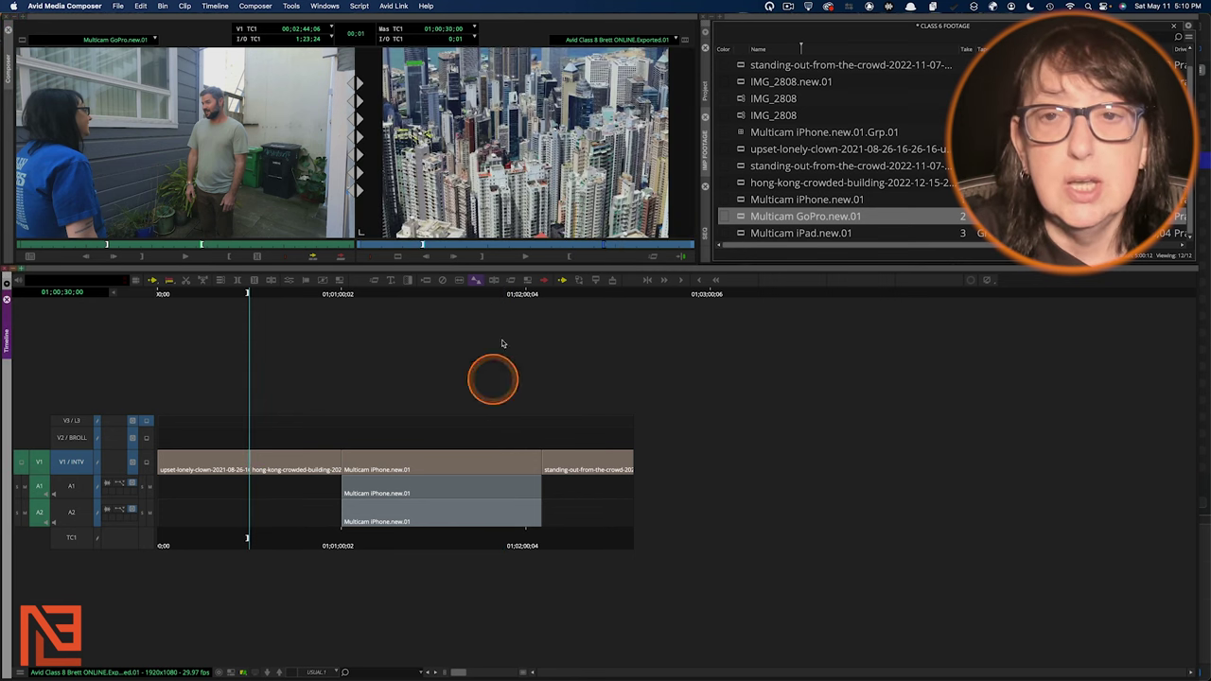
left_click(598, 247)
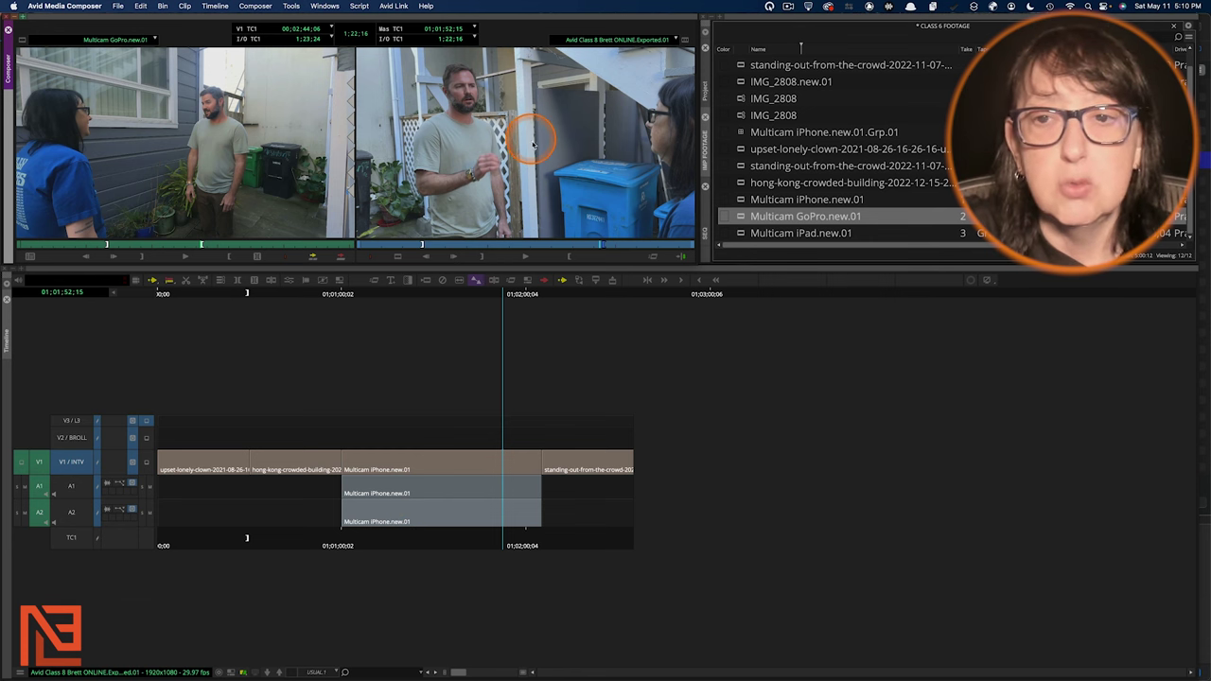
left_click(340, 509)
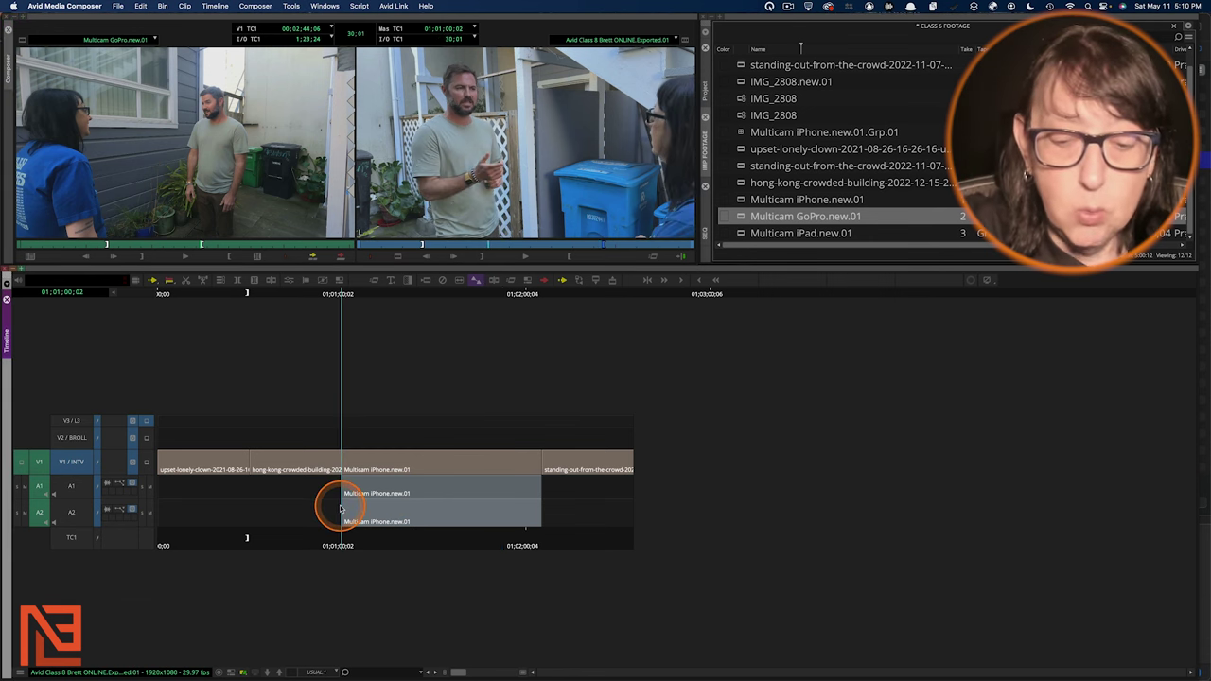
key("o")
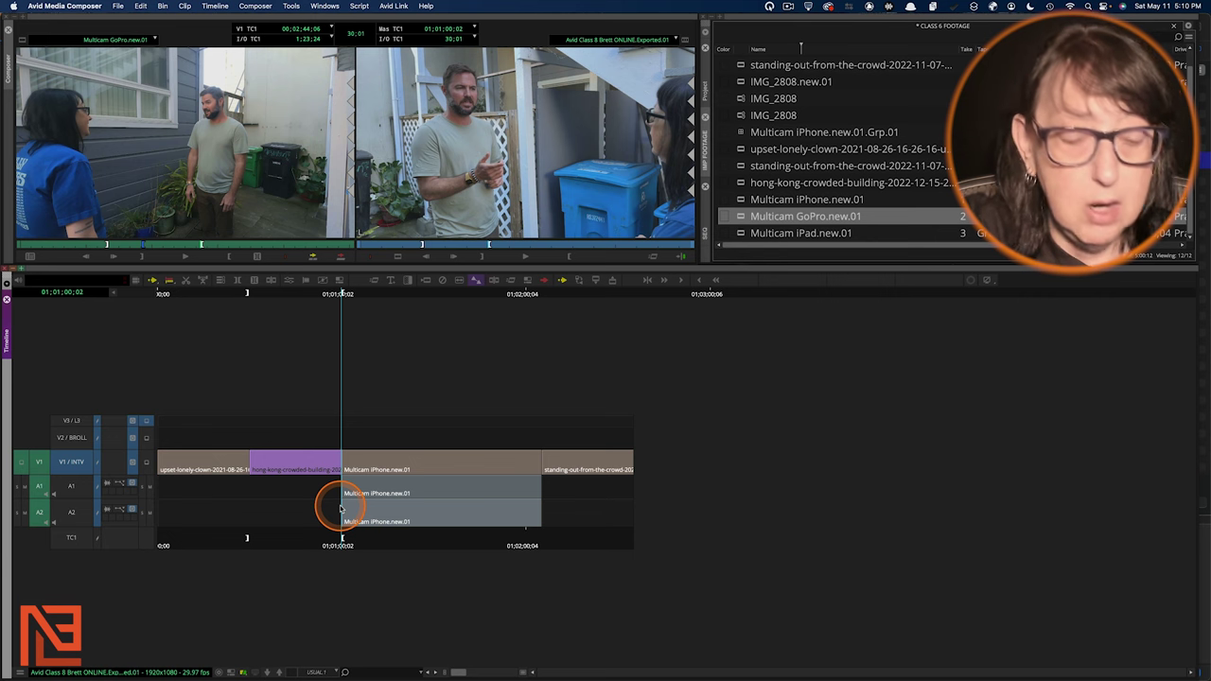
key("i")
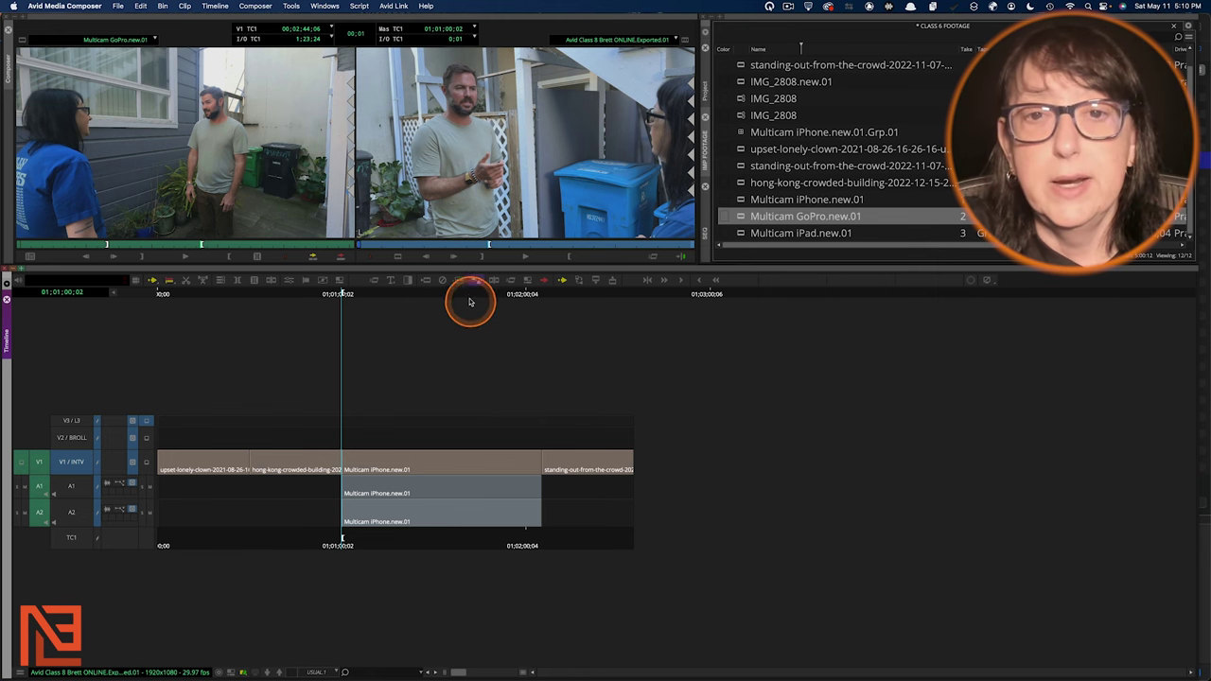
left_click(407, 186)
left_click_drag(393, 249, 344, 252)
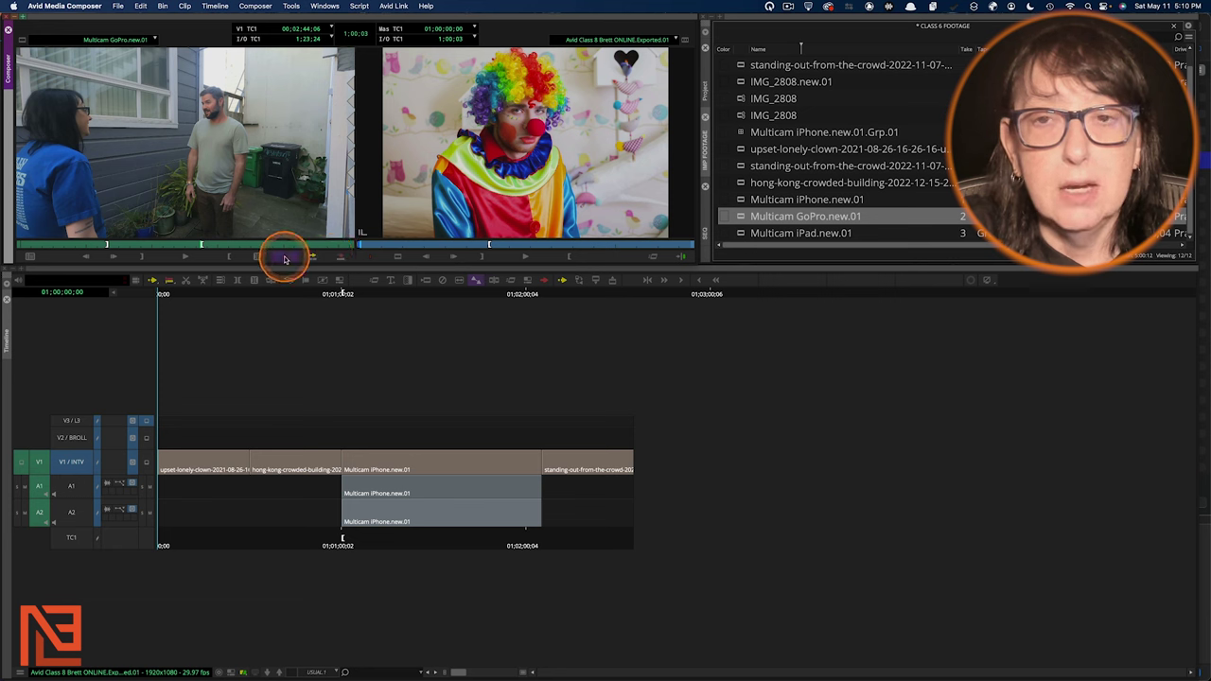
left_click_drag(164, 462, 343, 509)
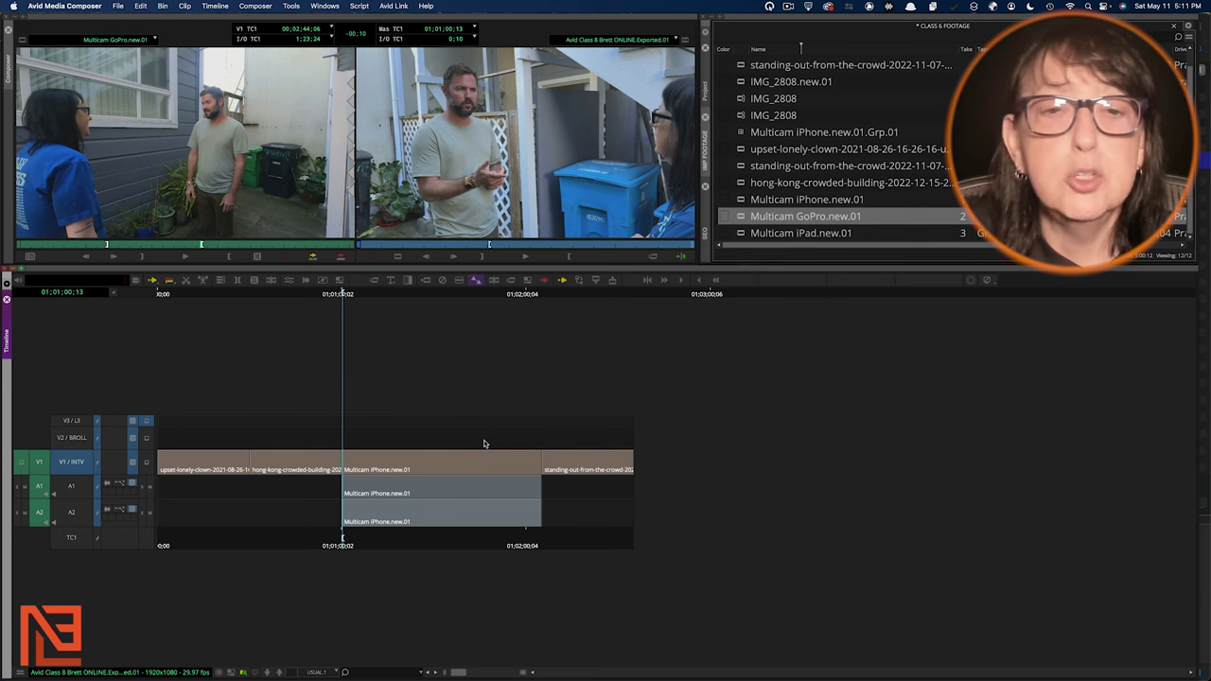
Step: Mark the whole Multicam iPhone clip with T, including audio tracks A1 and A2
left_click(398, 493)
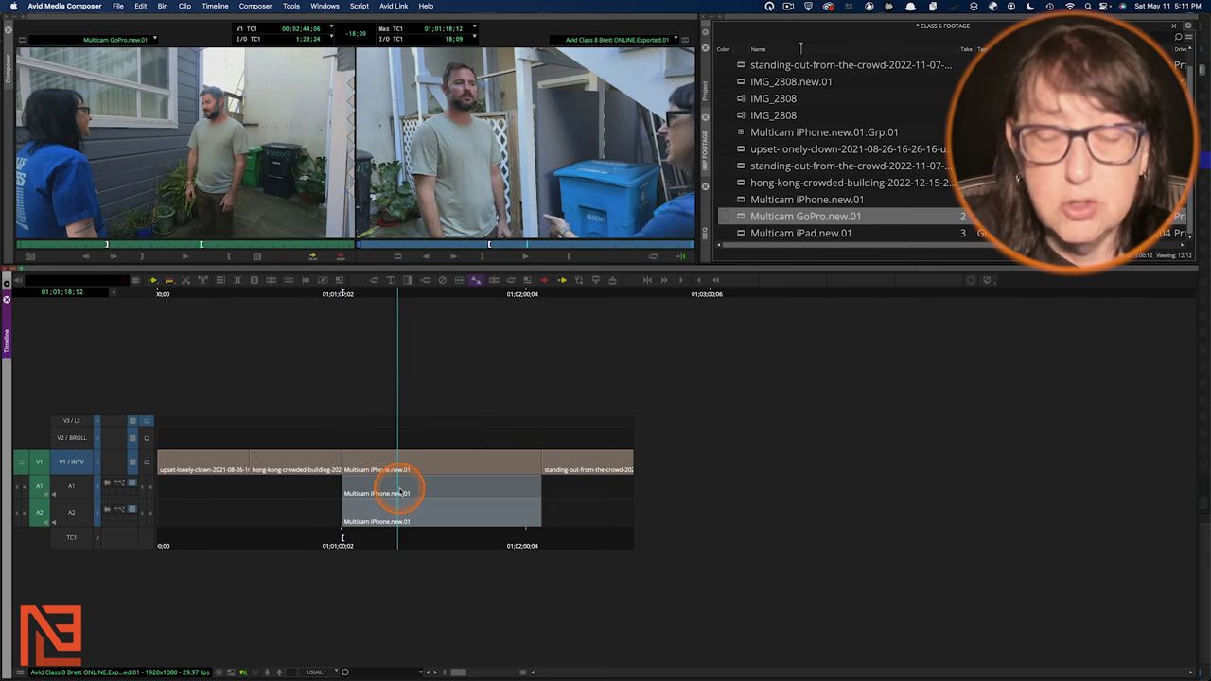
key("t")
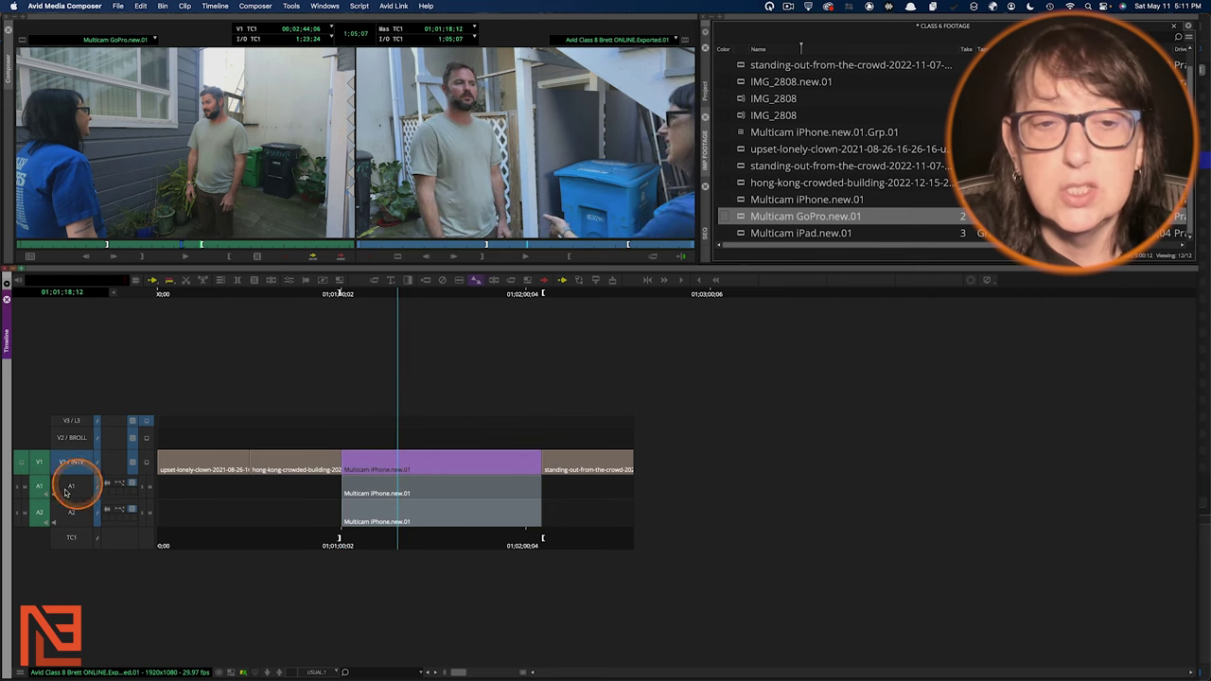
left_click_drag(80, 490, 74, 516)
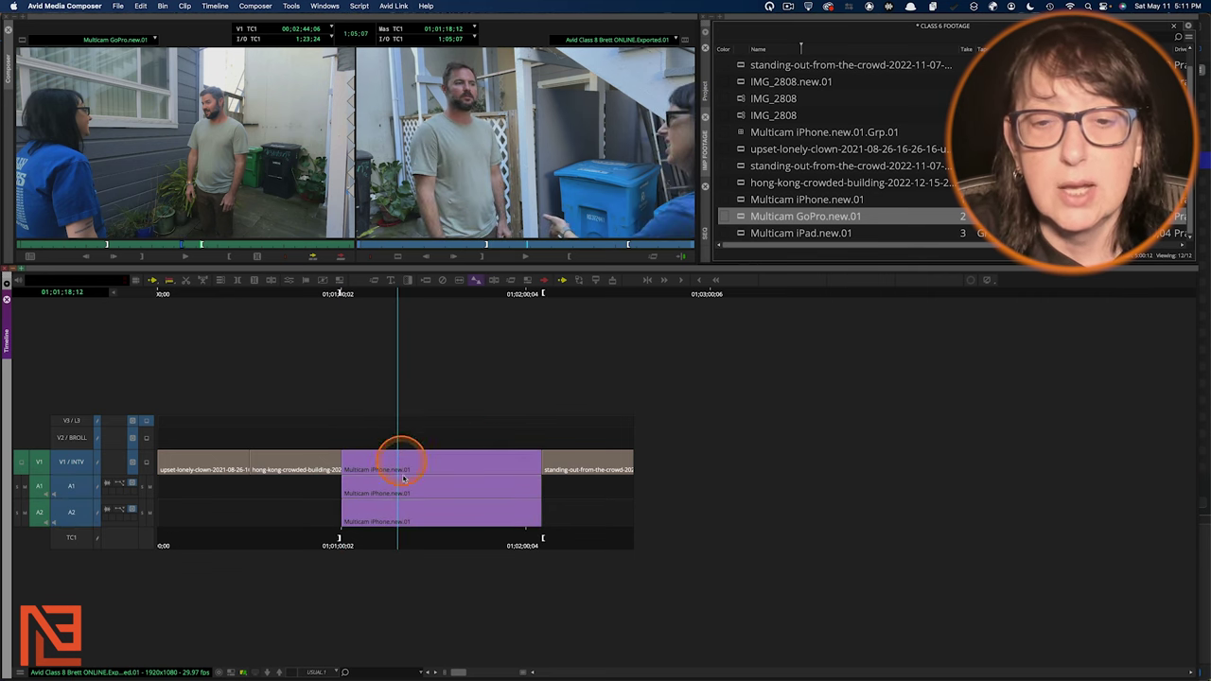
Step: Scrub the GoPro source to 00;02;24;03 to inspect its phantom marks
left_click(216, 136)
left_click_drag(125, 245, 108, 244)
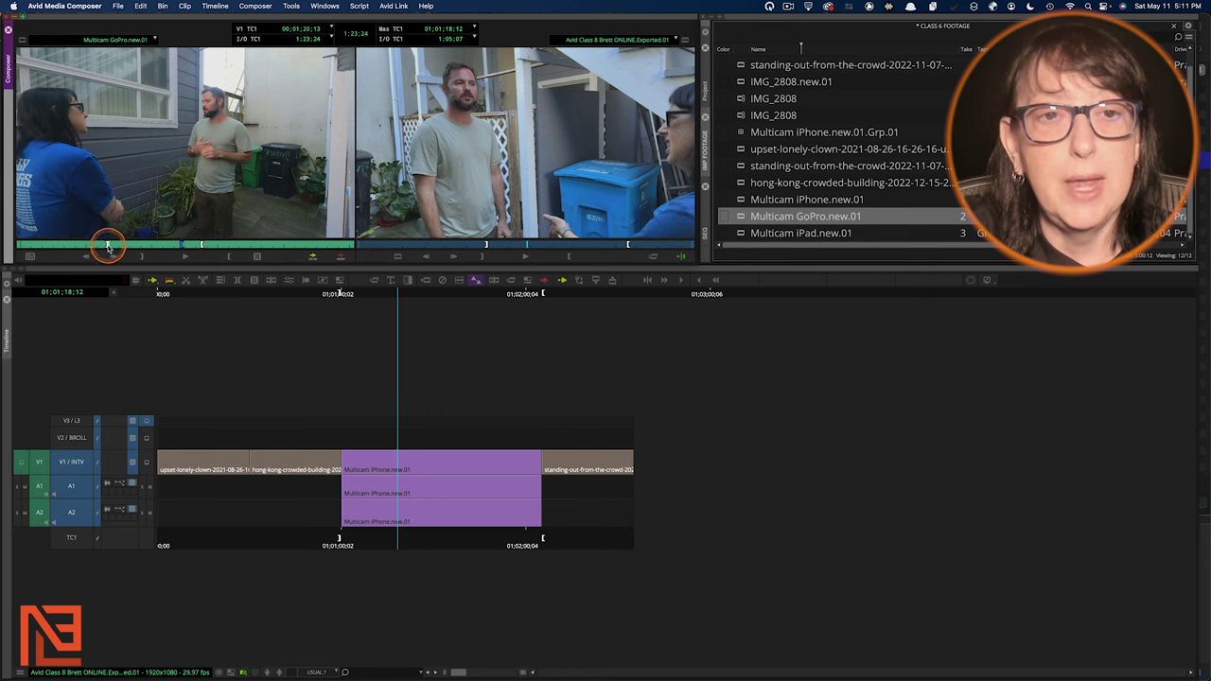
left_click(181, 246)
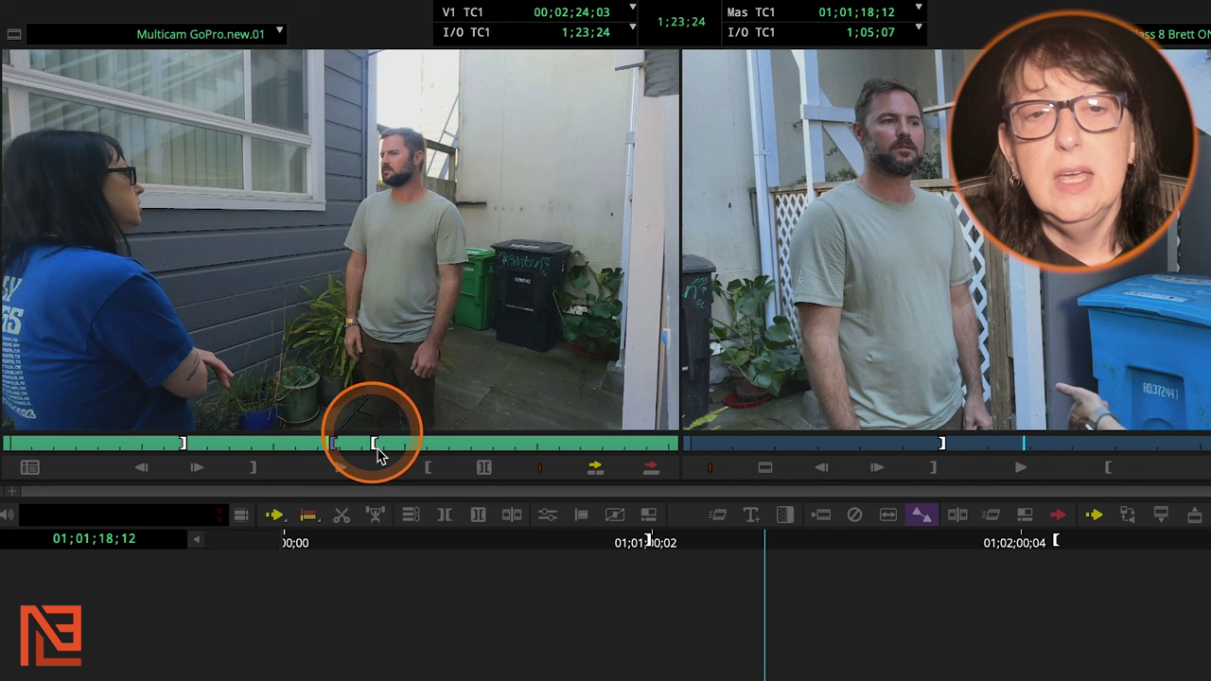
left_click(373, 445)
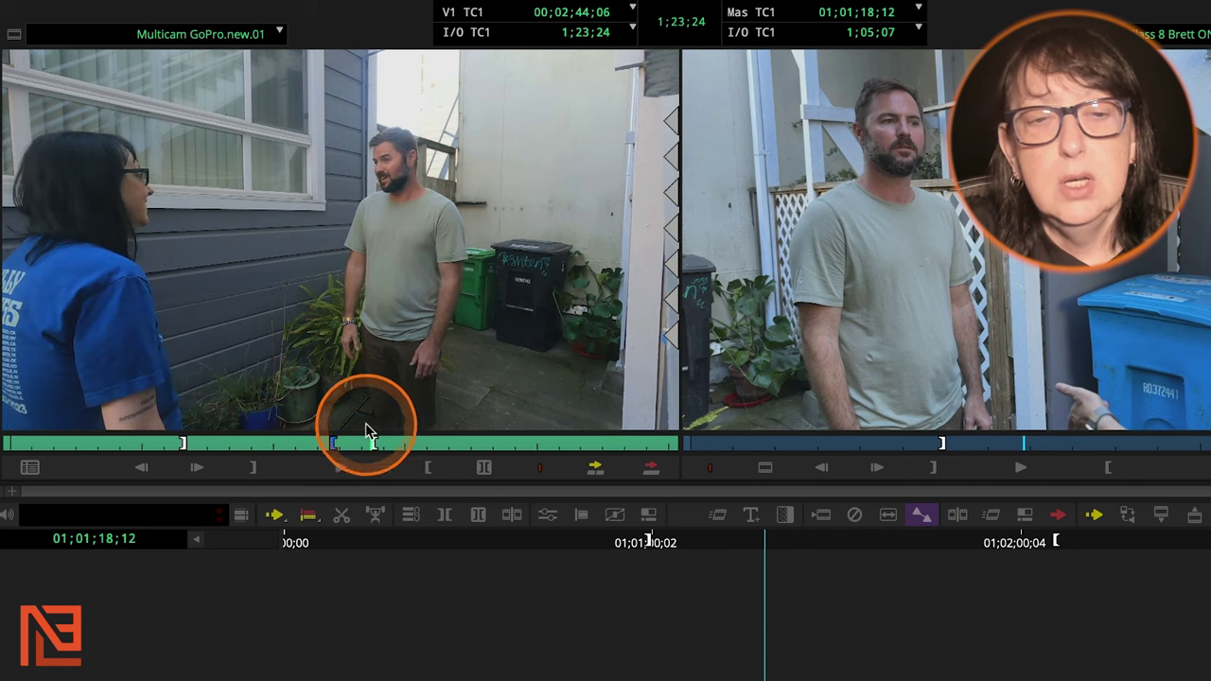
left_click(331, 443)
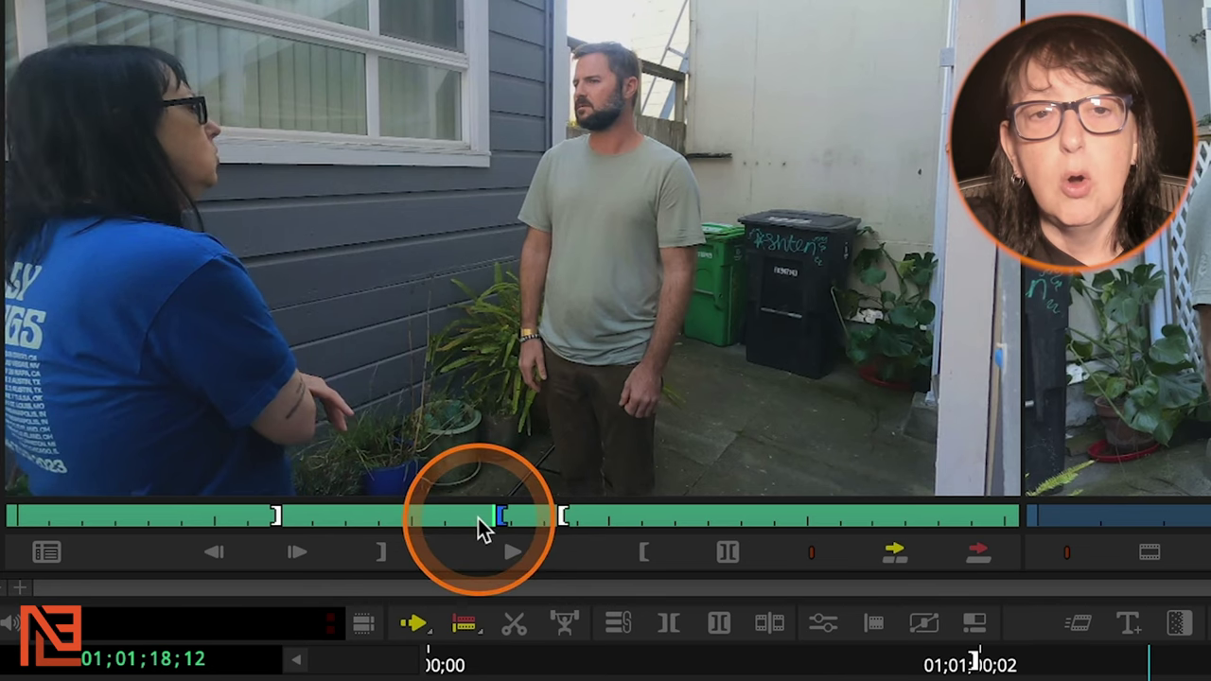
left_click_drag(479, 519, 491, 519)
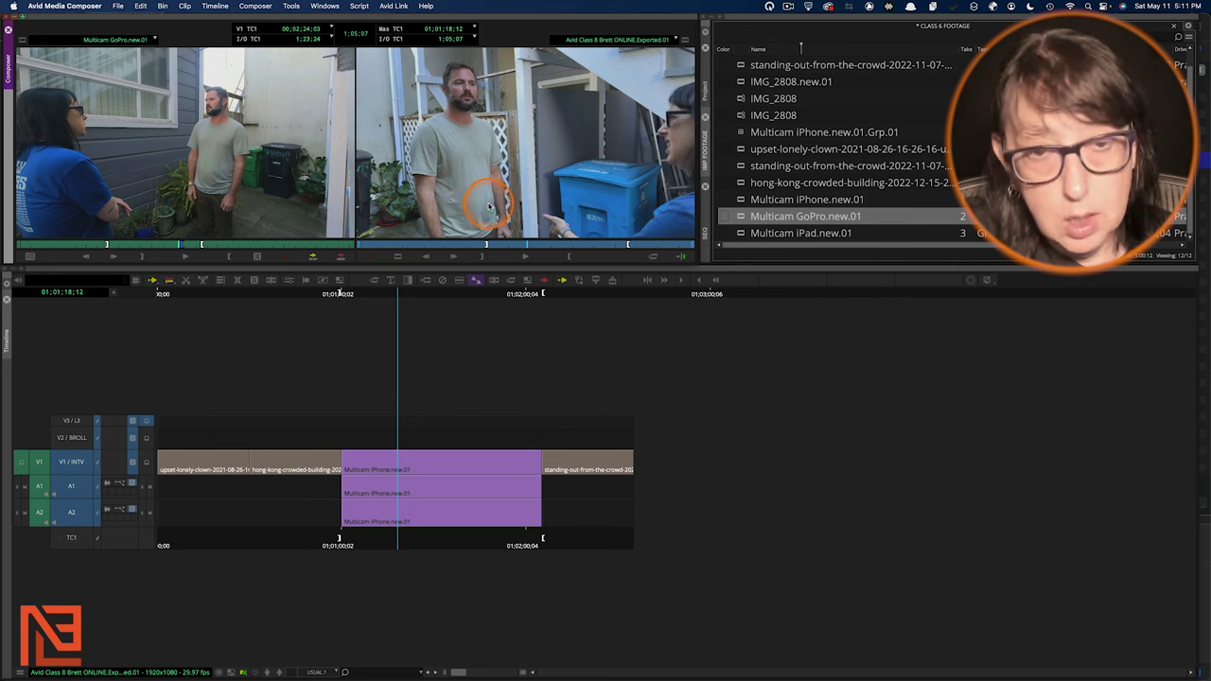
left_click(489, 206)
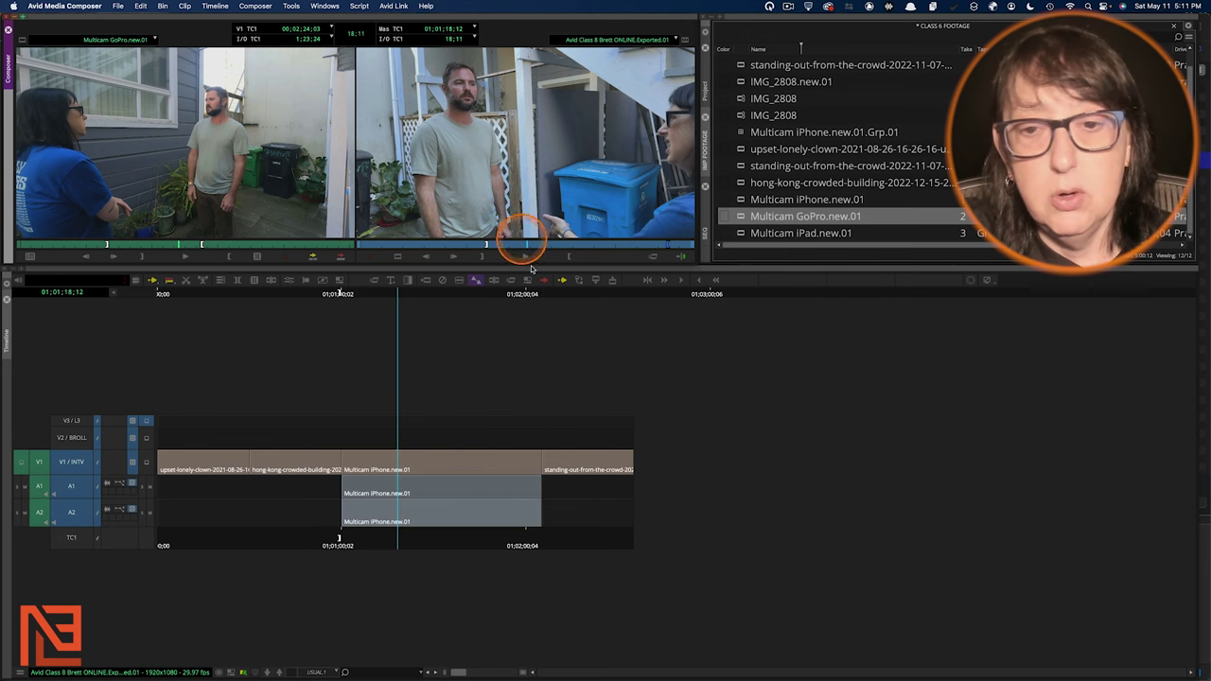
left_click(574, 491)
left_click(344, 491)
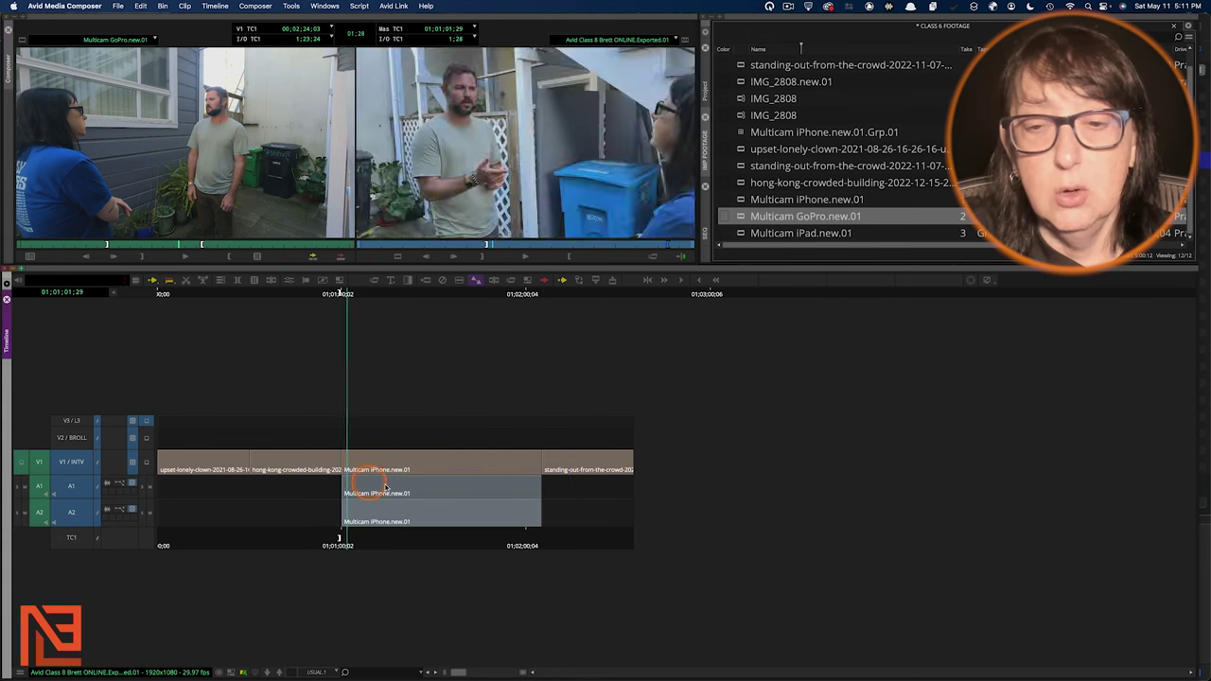
left_click(593, 491)
left_click(562, 497)
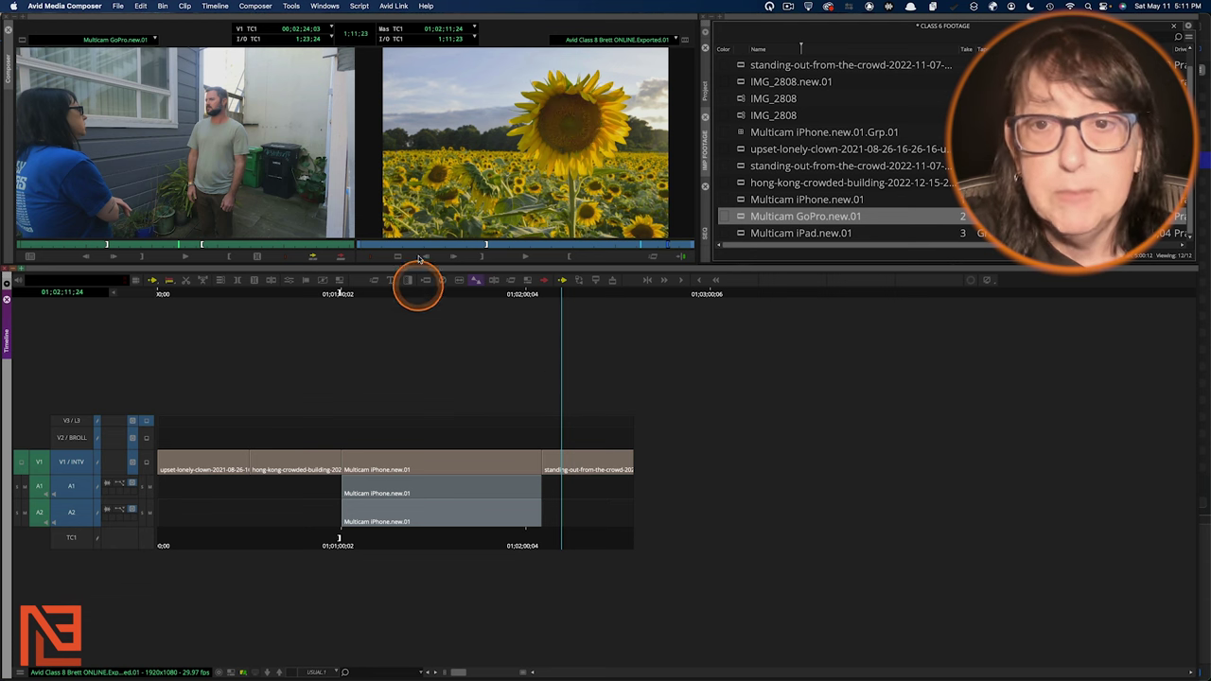
left_click(611, 244)
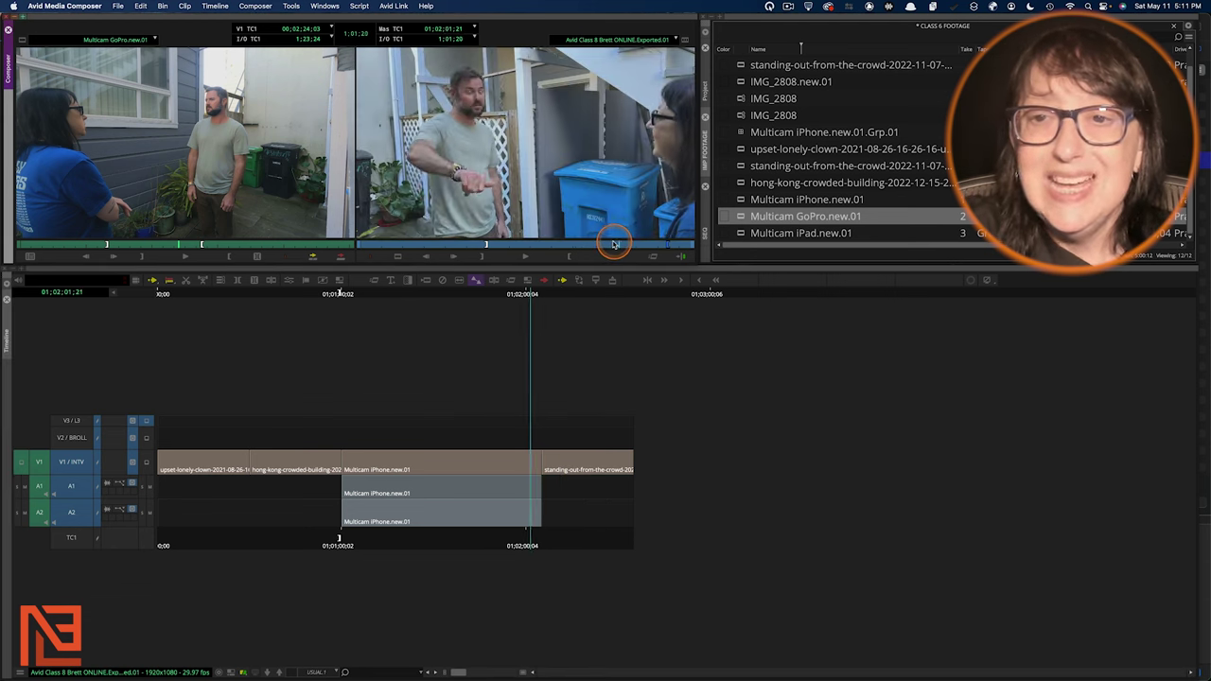
left_click(418, 474)
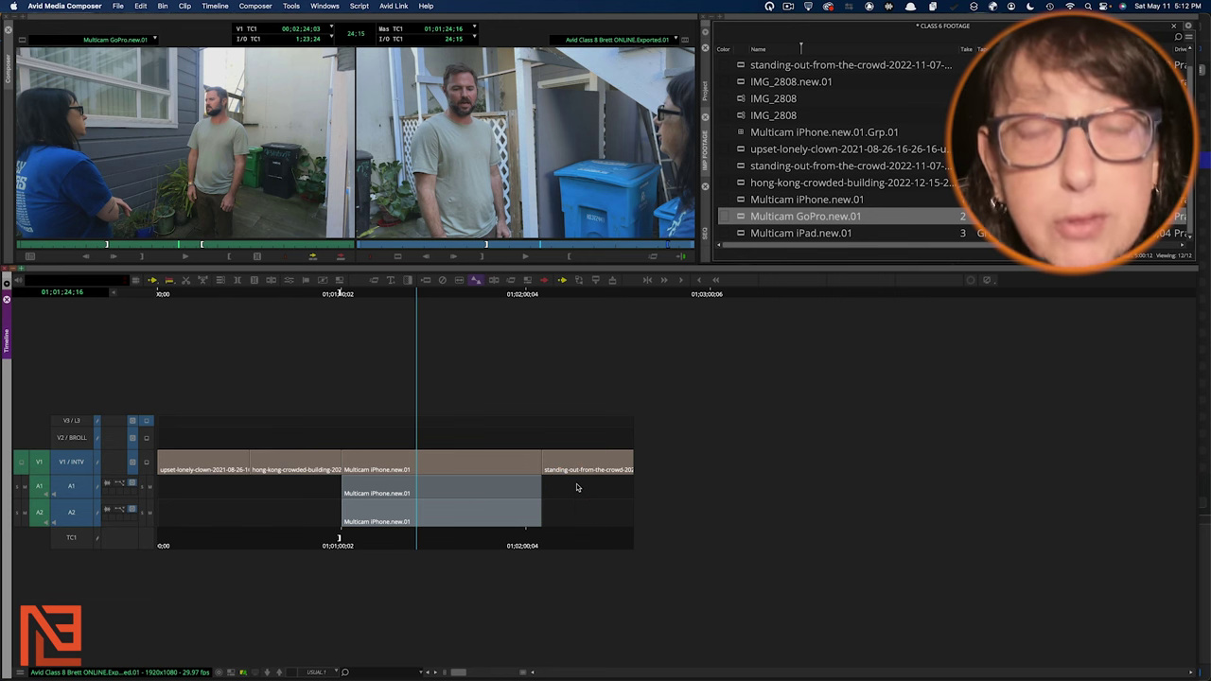
key("t")
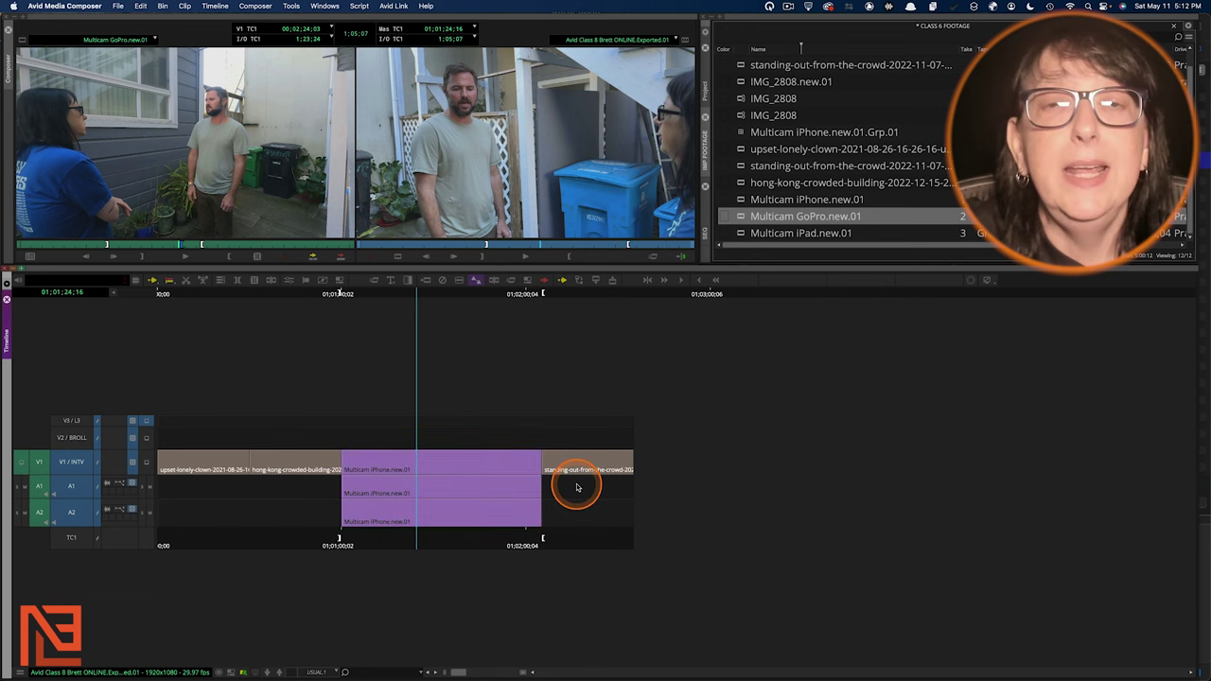